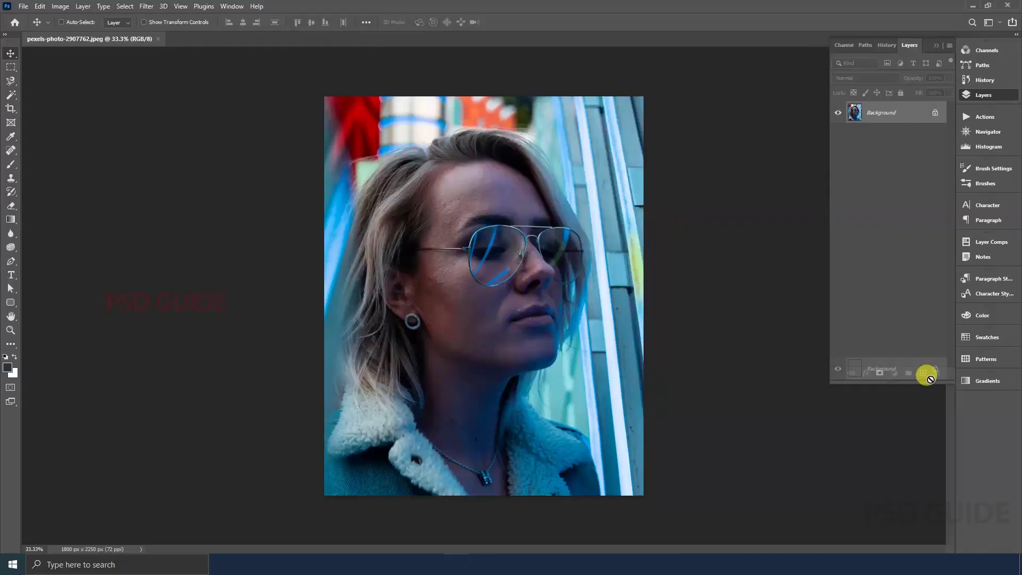
Open the Filter menu from Photoshop's menu bar
{"action": "left_click", "coordinate": [146, 7]}
Apply a Camera Raw curve (Lights +24, Darks +36, Shadows +18) with Contrast +14 and Saturation +36
{"action": "left_click", "coordinate": [170, 85]}
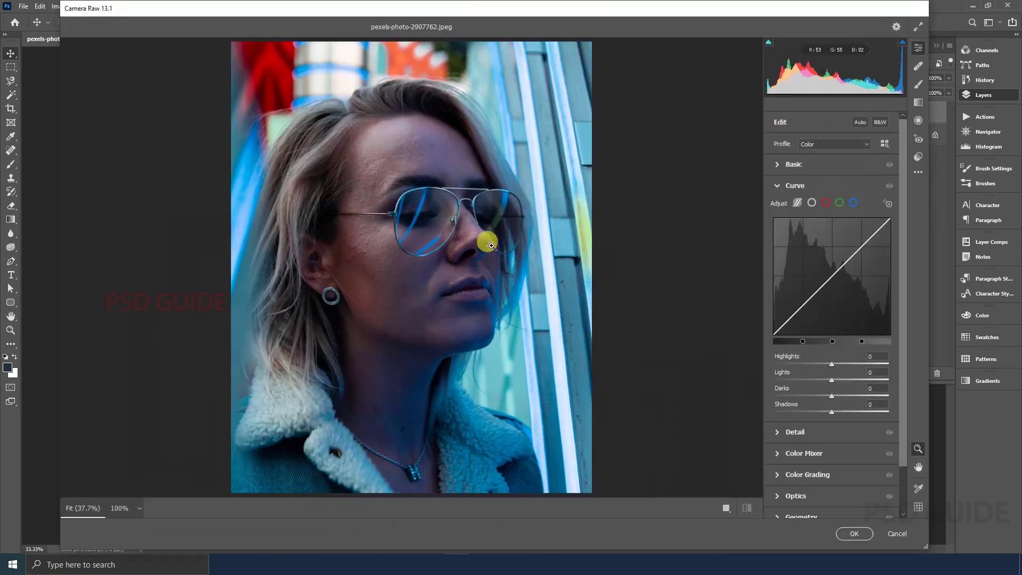
{"action": "mouse_move", "coordinate": [831, 379]}
{"action": "left_mouse_down"}
{"action": "mouse_move", "coordinate": [845, 379]}
{"action": "mouse_move", "coordinate": [852, 396]}
{"action": "left_mouse_up"}
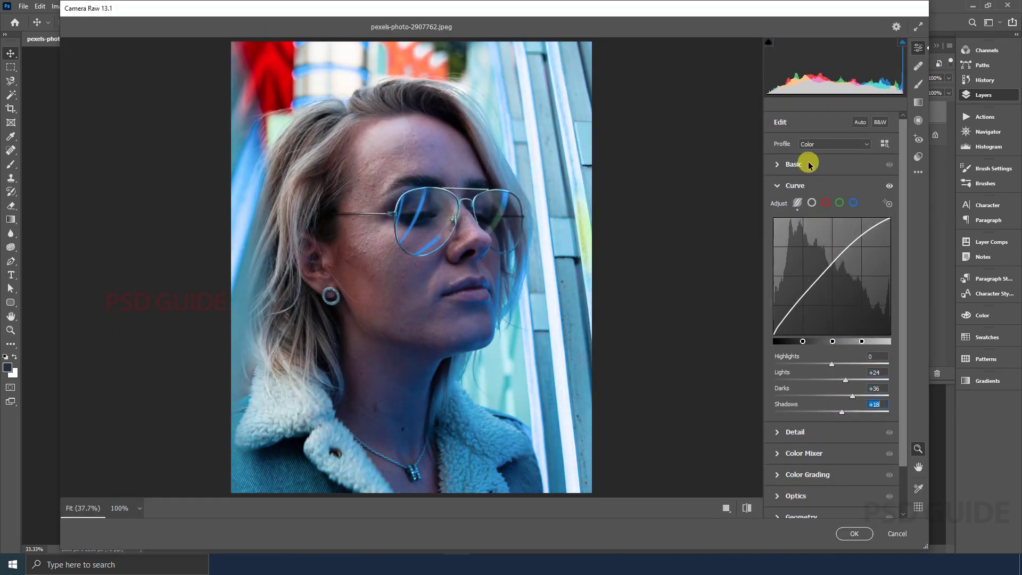
{"action": "left_click", "coordinate": [787, 164]}
{"action": "left_click_drag", "start_coordinate": [831, 265], "coordinate": [840, 265]}
{"action": "left_click_drag", "start_coordinate": [832, 429], "coordinate": [852, 429]}
{"action": "key", "text": "Return"}
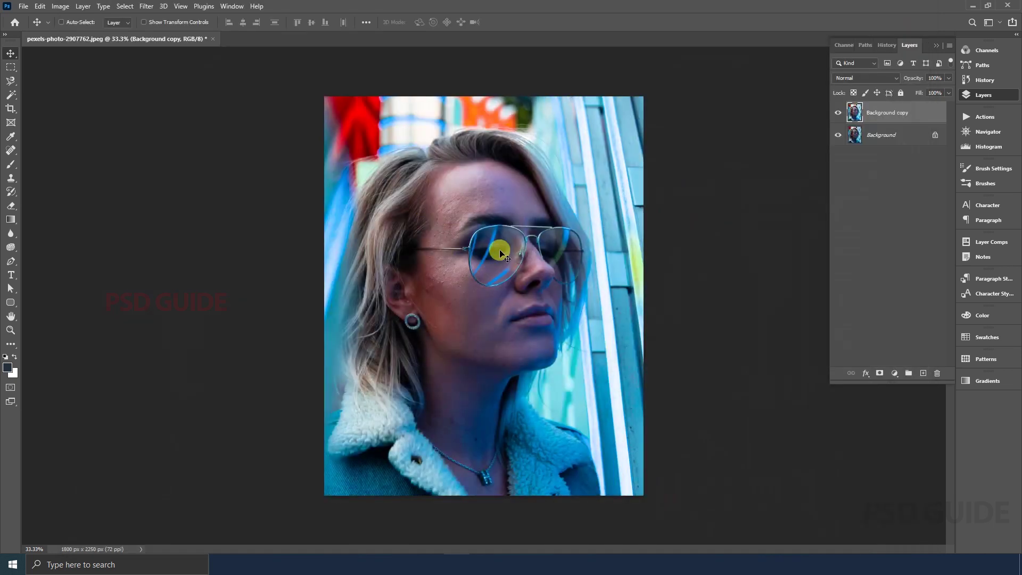
Zoom in, spot-heal the lower blue streak on the left lens, then clone-stamp over what remains
{"action": "scroll", "coordinate": [424, 278], "scroll_direction": "up", "scroll_amount": 5}
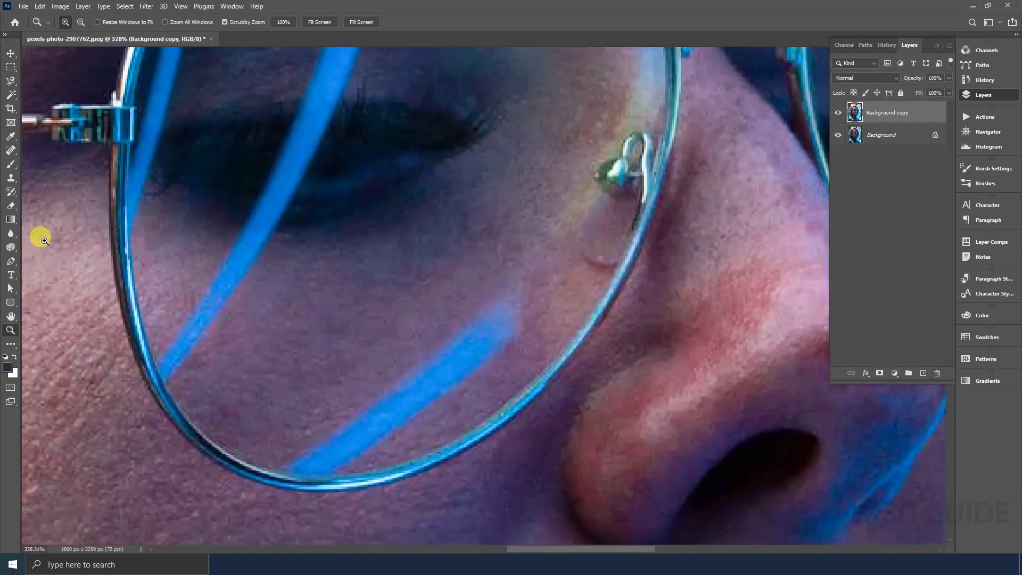
{"action": "key", "text": "j"}
{"action": "mouse_move", "coordinate": [317, 442]}
{"action": "left_mouse_down"}
{"action": "mouse_move", "coordinate": [341, 467]}
{"action": "mouse_move", "coordinate": [532, 322]}
{"action": "mouse_move", "coordinate": [463, 299]}
{"action": "left_mouse_up"}
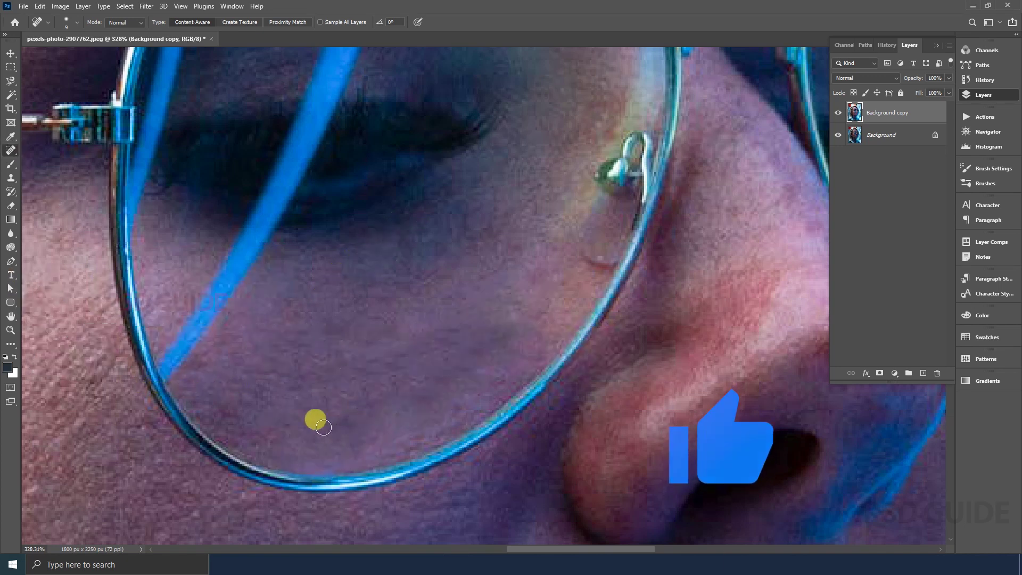
{"action": "left_click", "coordinate": [10, 178]}
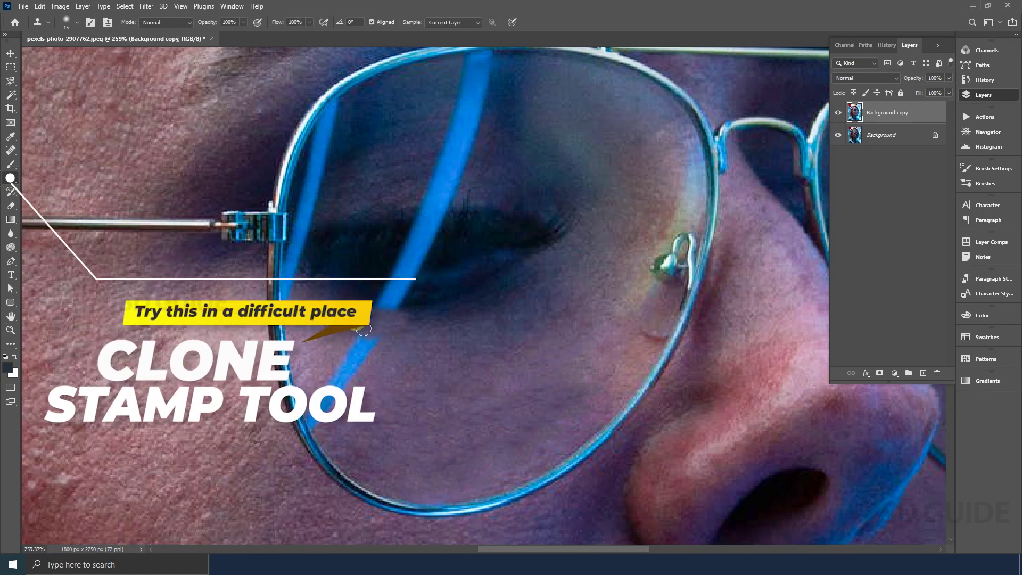
{"action": "mouse_move", "coordinate": [365, 326]}
{"action": "left_mouse_down"}
{"action": "mouse_move", "coordinate": [381, 349]}
{"action": "mouse_move", "coordinate": [354, 386]}
{"action": "mouse_move", "coordinate": [357, 416]}
{"action": "left_mouse_up"}
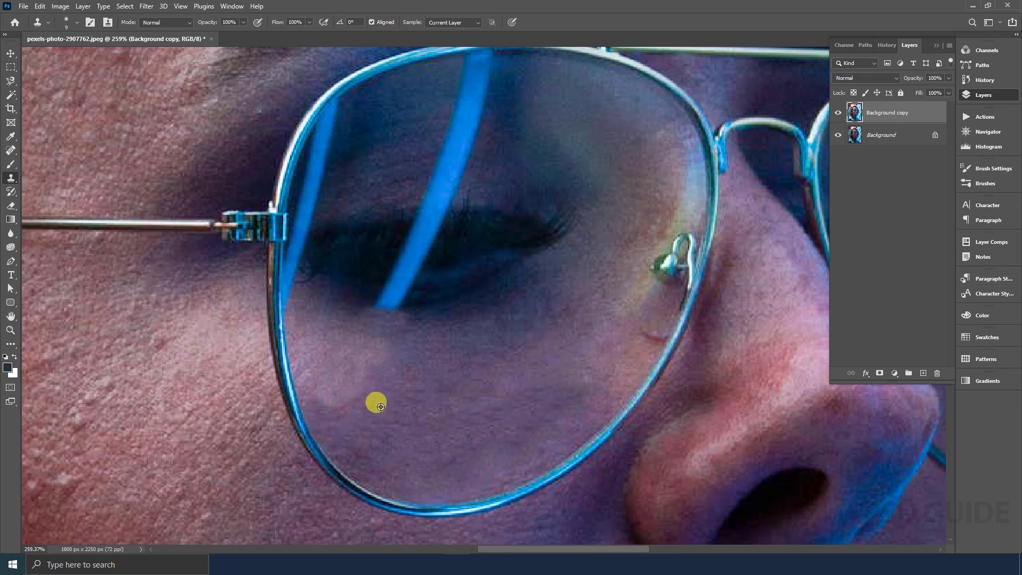
{"action": "mouse_move", "coordinate": [330, 408]}
{"action": "left_mouse_down"}
{"action": "mouse_move", "coordinate": [361, 342]}
{"action": "mouse_move", "coordinate": [326, 417]}
{"action": "left_mouse_up"}
Zoom in on the left lens and clone over the blue reflection near its top rim
{"action": "key", "text": "z"}
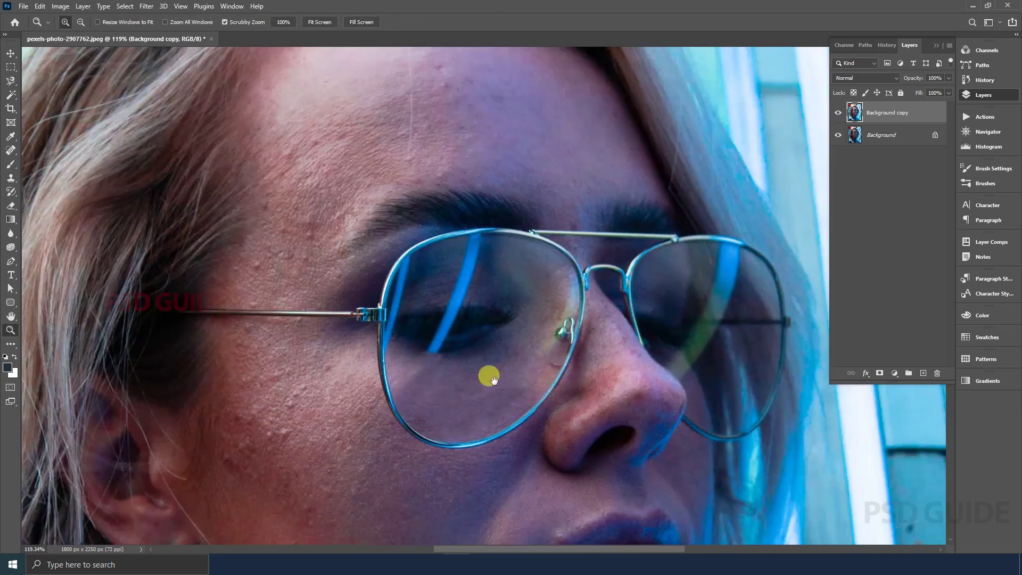
{"action": "left_click_drag", "start_coordinate": [486, 372], "coordinate": [395, 346]}
{"action": "left_click", "coordinate": [395, 347]}
{"action": "left_click", "coordinate": [410, 231]}
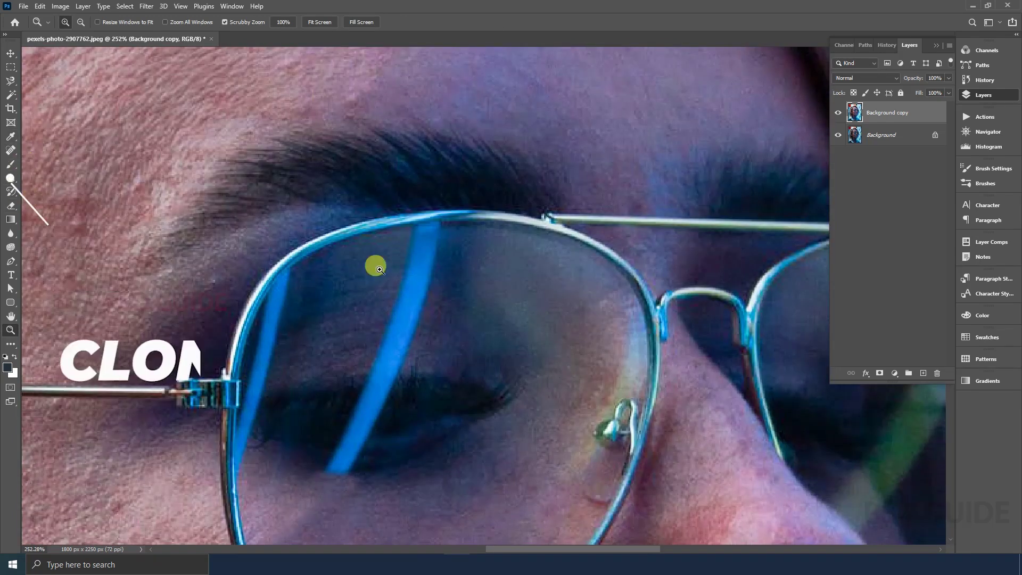
{"action": "left_click", "coordinate": [19, 187]}
{"action": "left_click", "coordinate": [356, 255], "text": "alt"}
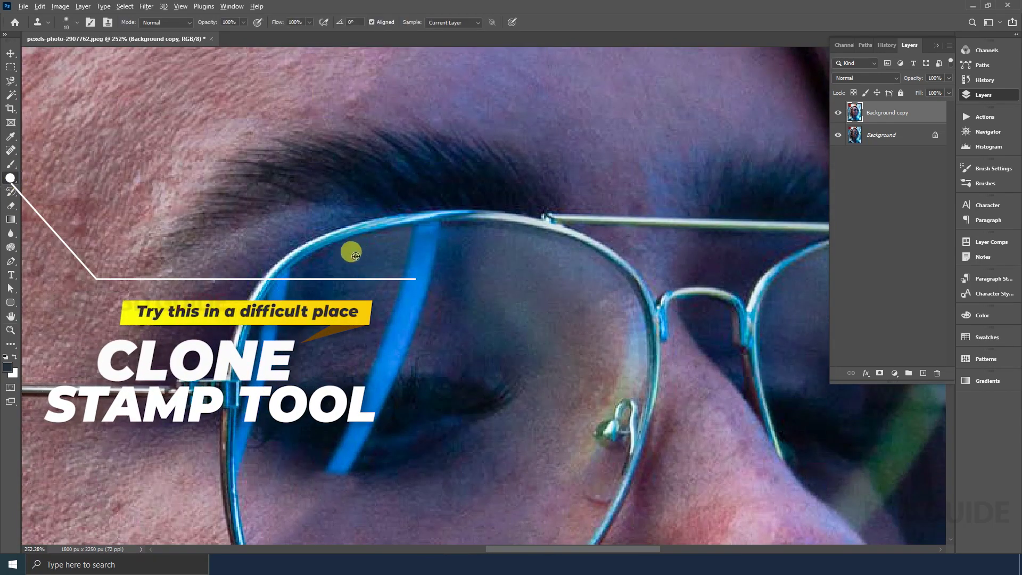
{"action": "left_click", "coordinate": [412, 235]}
{"action": "mouse_move", "coordinate": [413, 235]}
{"action": "left_mouse_down"}
{"action": "mouse_move", "coordinate": [427, 229]}
{"action": "mouse_move", "coordinate": [400, 245]}
{"action": "mouse_move", "coordinate": [441, 240]}
{"action": "left_mouse_up"}
With a size-15 clone brush, paint out the streaks around the eye and along the frame edge
{"action": "key", "text": "bracketright"}
{"action": "left_click", "coordinate": [337, 280], "text": "alt"}
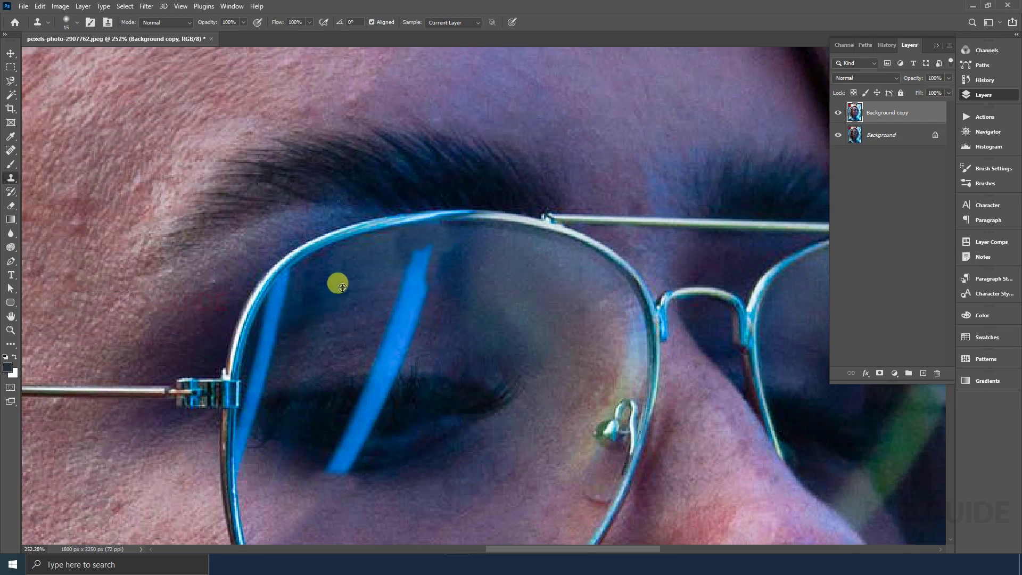
{"action": "mouse_move", "coordinate": [375, 279]}
{"action": "left_mouse_down"}
{"action": "mouse_move", "coordinate": [401, 277]}
{"action": "mouse_move", "coordinate": [407, 263]}
{"action": "mouse_move", "coordinate": [343, 366]}
{"action": "mouse_move", "coordinate": [309, 368]}
{"action": "mouse_move", "coordinate": [394, 367]}
{"action": "mouse_move", "coordinate": [378, 350]}
{"action": "mouse_move", "coordinate": [424, 304]}
{"action": "mouse_move", "coordinate": [423, 265]}
{"action": "left_mouse_up"}
{"action": "mouse_move", "coordinate": [354, 361]}
{"action": "left_mouse_down"}
{"action": "mouse_move", "coordinate": [365, 347]}
{"action": "mouse_move", "coordinate": [436, 348]}
{"action": "mouse_move", "coordinate": [316, 350]}
{"action": "left_mouse_up"}
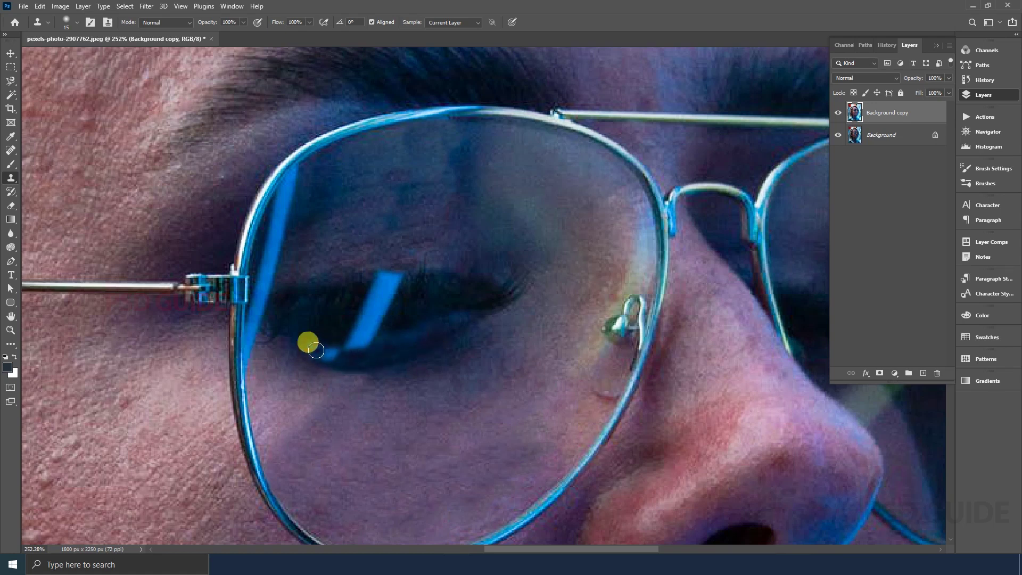
{"action": "scroll", "coordinate": [399, 349], "scroll_direction": "up", "scroll_amount": 2}
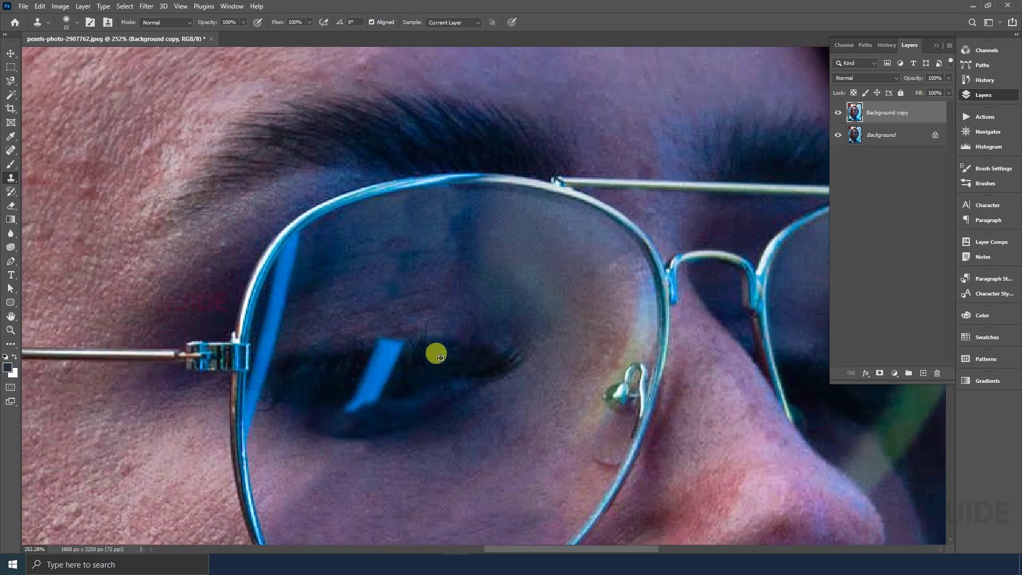
{"action": "left_click_drag", "start_coordinate": [434, 353], "coordinate": [345, 348]}
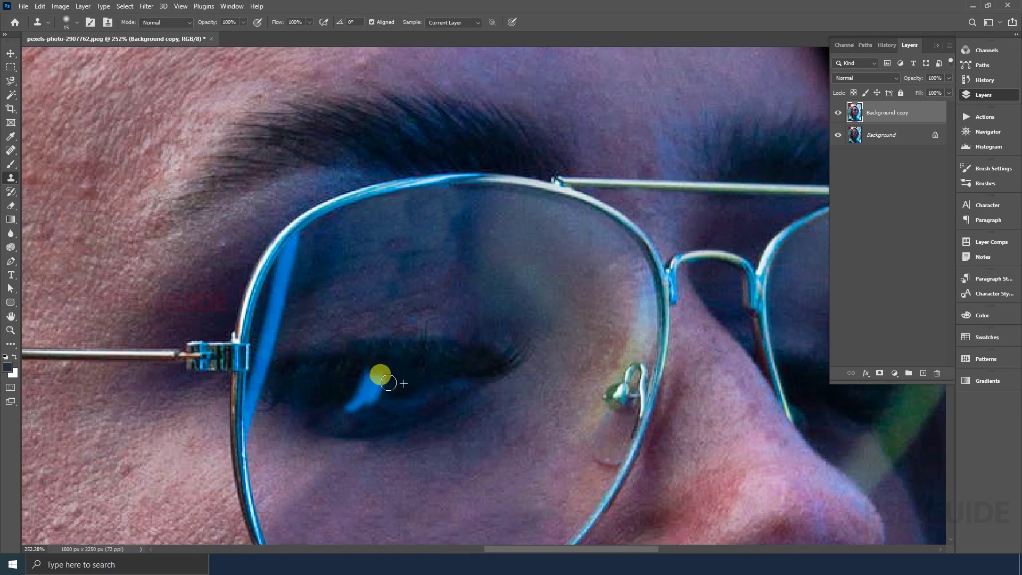
{"action": "mouse_move", "coordinate": [388, 382]}
{"action": "left_mouse_down"}
{"action": "mouse_move", "coordinate": [364, 400]}
{"action": "mouse_move", "coordinate": [442, 373]}
{"action": "left_mouse_up"}
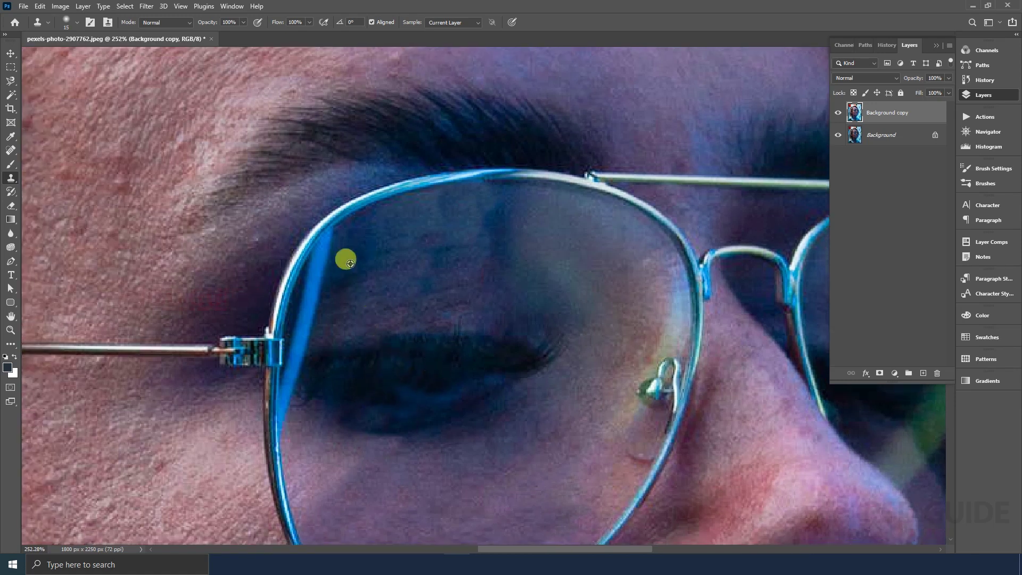
{"action": "mouse_move", "coordinate": [339, 232]}
{"action": "left_mouse_down"}
{"action": "mouse_move", "coordinate": [313, 270]}
{"action": "mouse_move", "coordinate": [338, 300]}
{"action": "mouse_move", "coordinate": [316, 305]}
{"action": "mouse_move", "coordinate": [327, 339]}
{"action": "mouse_move", "coordinate": [298, 339]}
{"action": "mouse_move", "coordinate": [312, 294]}
{"action": "mouse_move", "coordinate": [305, 301]}
{"action": "mouse_move", "coordinate": [319, 324]}
{"action": "mouse_move", "coordinate": [285, 335]}
{"action": "mouse_move", "coordinate": [327, 364]}
{"action": "mouse_move", "coordinate": [276, 372]}
{"action": "mouse_move", "coordinate": [287, 369]}
{"action": "mouse_move", "coordinate": [293, 472]}
{"action": "left_mouse_up"}
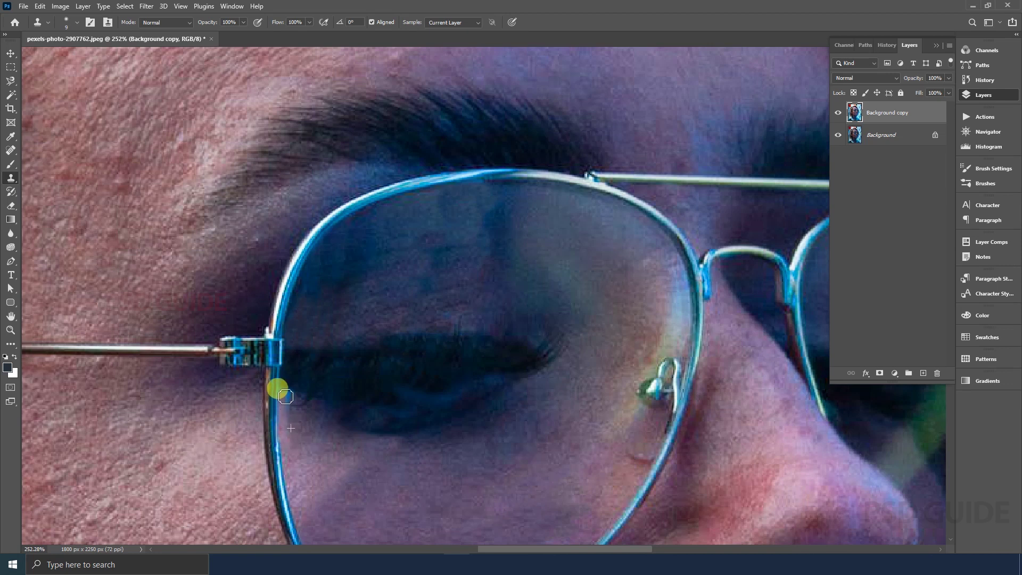
{"action": "scroll", "coordinate": [260, 338], "scroll_direction": "down", "scroll_amount": 3}
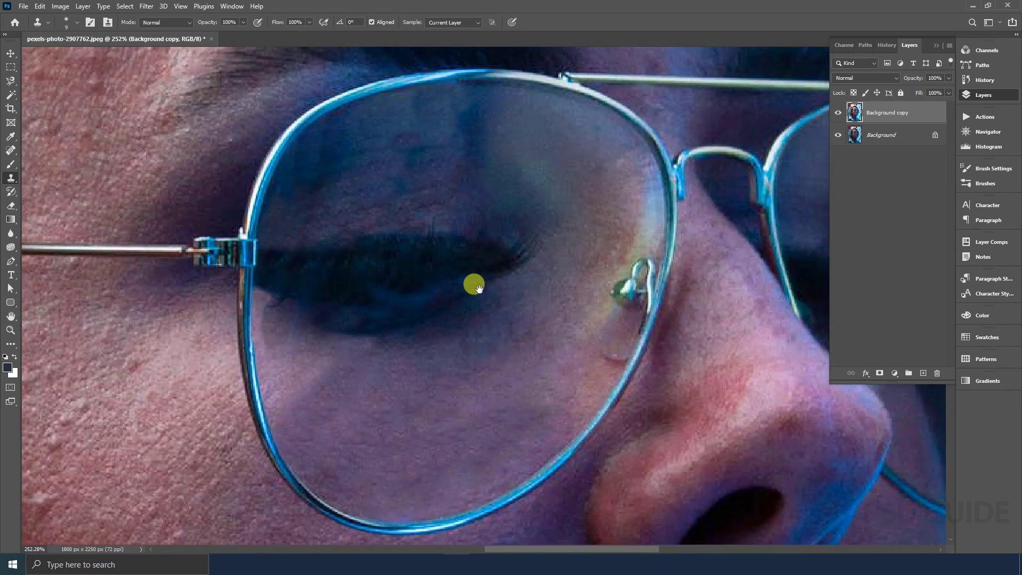
Clone over the blue streak on the right lens's upper rim and down across the lens
{"action": "scroll", "coordinate": [501, 281], "scroll_direction": "right", "scroll_amount": 8}
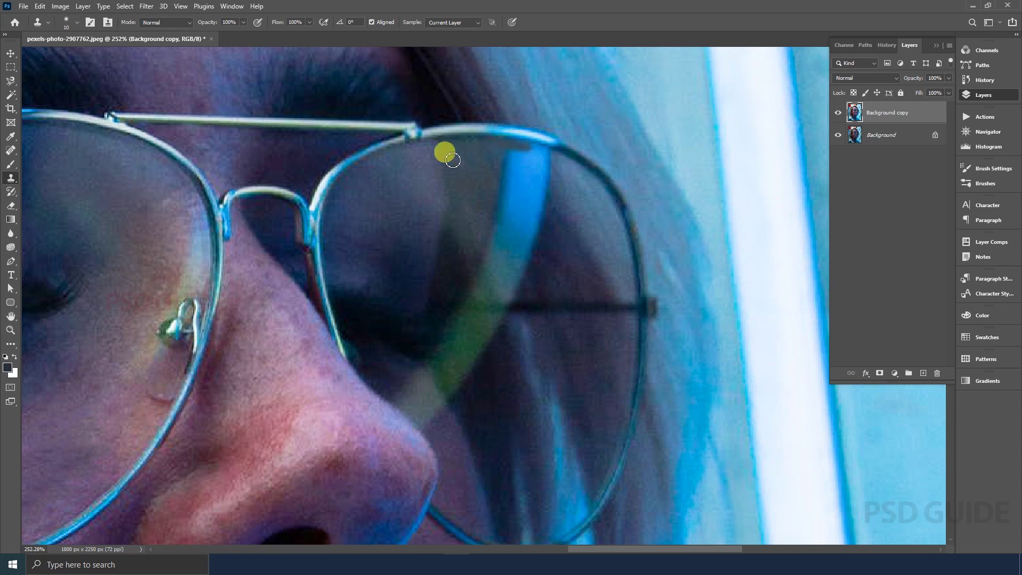
{"action": "mouse_move", "coordinate": [532, 149]}
{"action": "left_mouse_down"}
{"action": "mouse_move", "coordinate": [453, 154]}
{"action": "mouse_move", "coordinate": [467, 232]}
{"action": "mouse_move", "coordinate": [508, 275]}
{"action": "mouse_move", "coordinate": [508, 174]}
{"action": "mouse_move", "coordinate": [454, 283]}
{"action": "mouse_move", "coordinate": [424, 278]}
{"action": "mouse_move", "coordinate": [466, 252]}
{"action": "left_mouse_up"}
{"action": "mouse_move", "coordinate": [476, 170]}
{"action": "left_mouse_down"}
{"action": "mouse_move", "coordinate": [539, 222]}
{"action": "mouse_move", "coordinate": [520, 274]}
{"action": "mouse_move", "coordinate": [528, 204]}
{"action": "mouse_move", "coordinate": [537, 273]}
{"action": "mouse_move", "coordinate": [542, 255]}
{"action": "mouse_move", "coordinate": [509, 261]}
{"action": "left_mouse_up"}
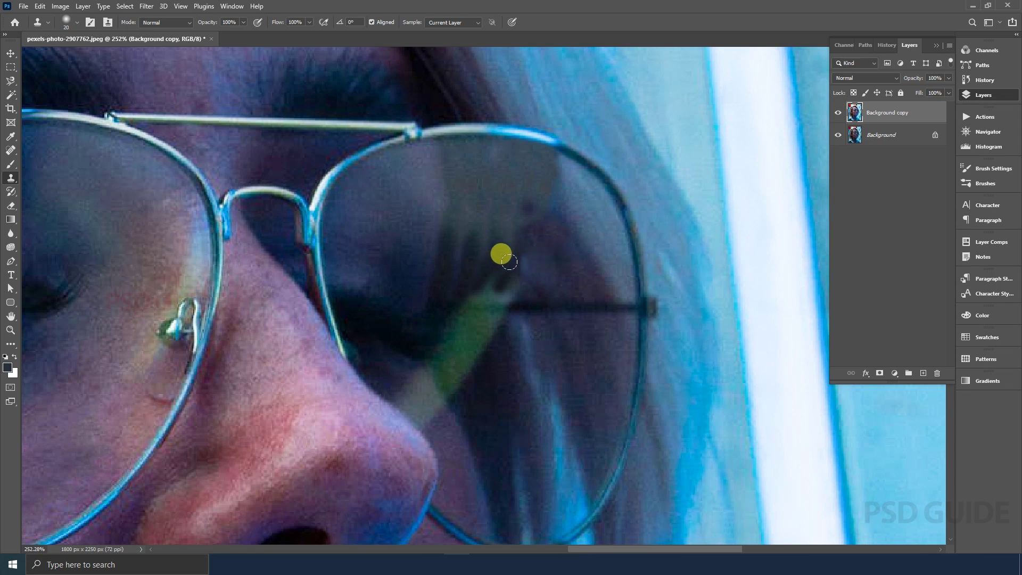
{"action": "scroll", "coordinate": [509, 261], "scroll_direction": "down", "scroll_amount": 3}
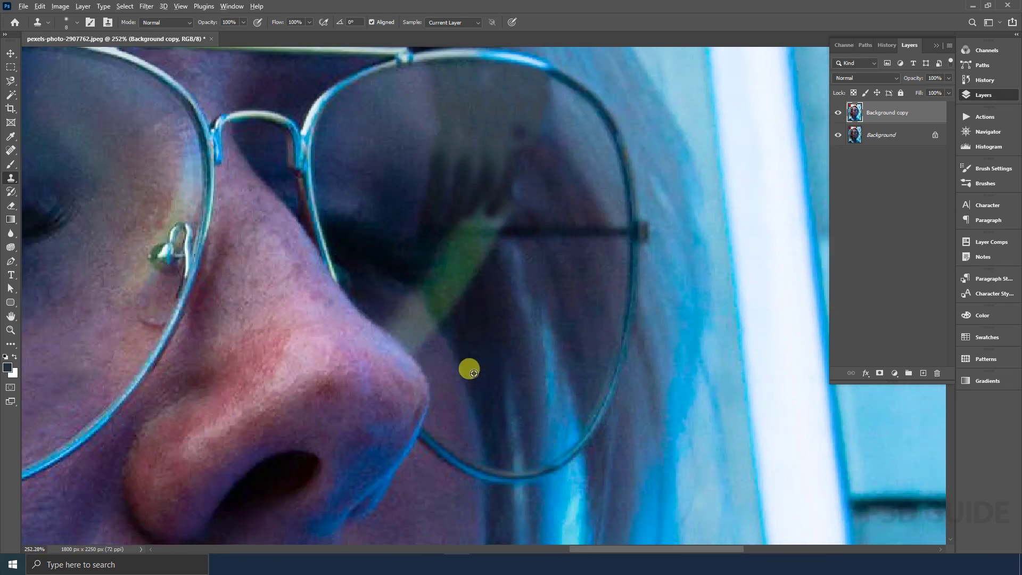
With a size-15 brush, clone out the green streak and the light streak beside the nose
{"action": "mouse_move", "coordinate": [450, 334]}
{"action": "left_mouse_down"}
{"action": "mouse_move", "coordinate": [464, 330]}
{"action": "mouse_move", "coordinate": [461, 309]}
{"action": "mouse_move", "coordinate": [427, 258]}
{"action": "mouse_move", "coordinate": [464, 297]}
{"action": "left_mouse_up"}
{"action": "key", "text": "bracketright"}
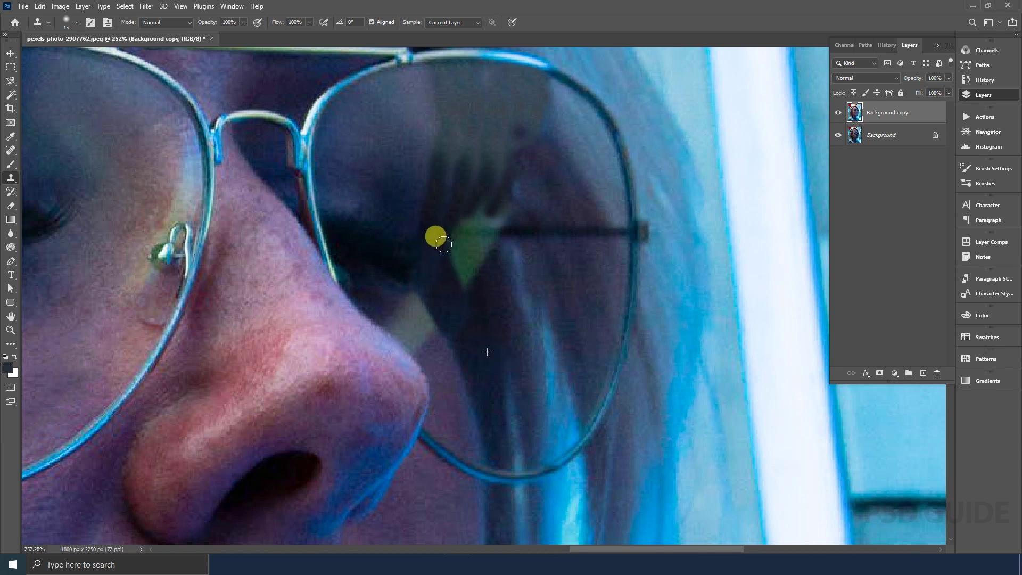
{"action": "mouse_move", "coordinate": [444, 244]}
{"action": "left_mouse_down"}
{"action": "mouse_move", "coordinate": [472, 253]}
{"action": "mouse_move", "coordinate": [457, 275]}
{"action": "mouse_move", "coordinate": [492, 258]}
{"action": "mouse_move", "coordinate": [426, 237]}
{"action": "mouse_move", "coordinate": [450, 248]}
{"action": "mouse_move", "coordinate": [450, 368]}
{"action": "mouse_move", "coordinate": [408, 294]}
{"action": "mouse_move", "coordinate": [434, 341]}
{"action": "mouse_move", "coordinate": [387, 296]}
{"action": "mouse_move", "coordinate": [451, 372]}
{"action": "left_mouse_up"}
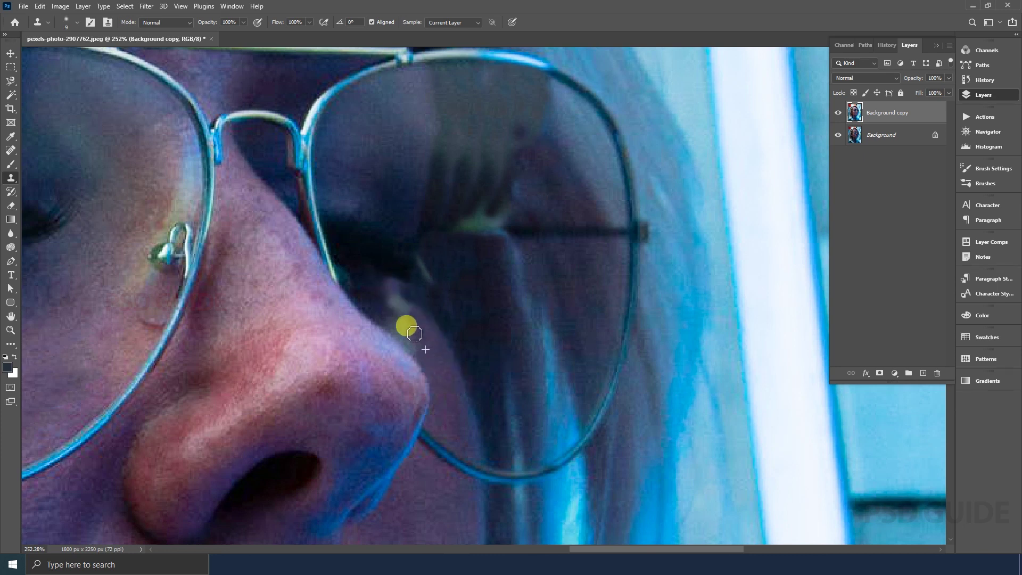
{"action": "mouse_move", "coordinate": [438, 361]}
{"action": "left_mouse_down"}
{"action": "mouse_move", "coordinate": [365, 296]}
{"action": "mouse_move", "coordinate": [415, 332]}
{"action": "left_mouse_up"}
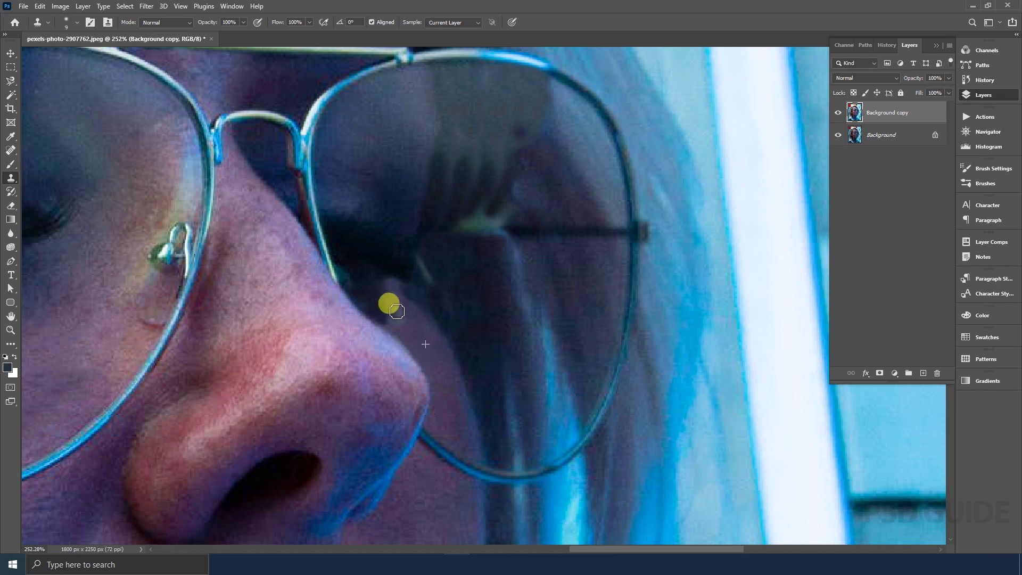
{"action": "mouse_move", "coordinate": [366, 280]}
{"action": "left_mouse_down"}
{"action": "mouse_move", "coordinate": [396, 282]}
{"action": "mouse_move", "coordinate": [367, 254]}
{"action": "mouse_move", "coordinate": [411, 268]}
{"action": "mouse_move", "coordinate": [411, 251]}
{"action": "mouse_move", "coordinate": [429, 285]}
{"action": "mouse_move", "coordinate": [392, 264]}
{"action": "mouse_move", "coordinate": [471, 328]}
{"action": "left_mouse_up"}
Resample a clean lens spot and clone over the green hair streak in the right lens
{"action": "scroll", "coordinate": [433, 293], "scroll_direction": "up", "scroll_amount": 2}
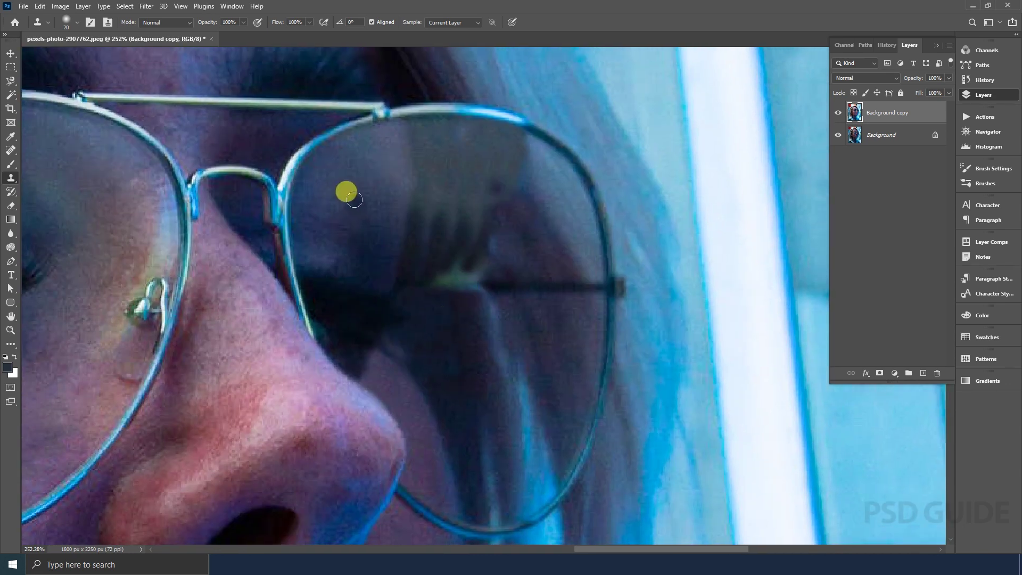
{"action": "left_click_drag", "start_coordinate": [324, 193], "coordinate": [355, 192]}
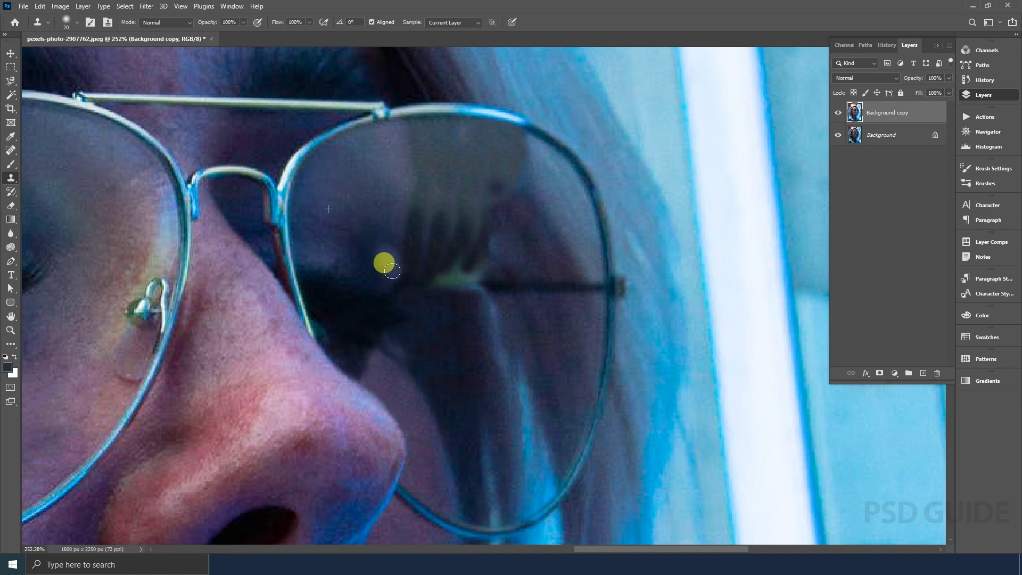
{"action": "left_click", "coordinate": [376, 232], "text": "alt"}
{"action": "mouse_move", "coordinate": [392, 263]}
{"action": "left_mouse_down"}
{"action": "mouse_move", "coordinate": [472, 231]}
{"action": "mouse_move", "coordinate": [448, 261]}
{"action": "mouse_move", "coordinate": [463, 242]}
{"action": "mouse_move", "coordinate": [453, 244]}
{"action": "left_mouse_up"}
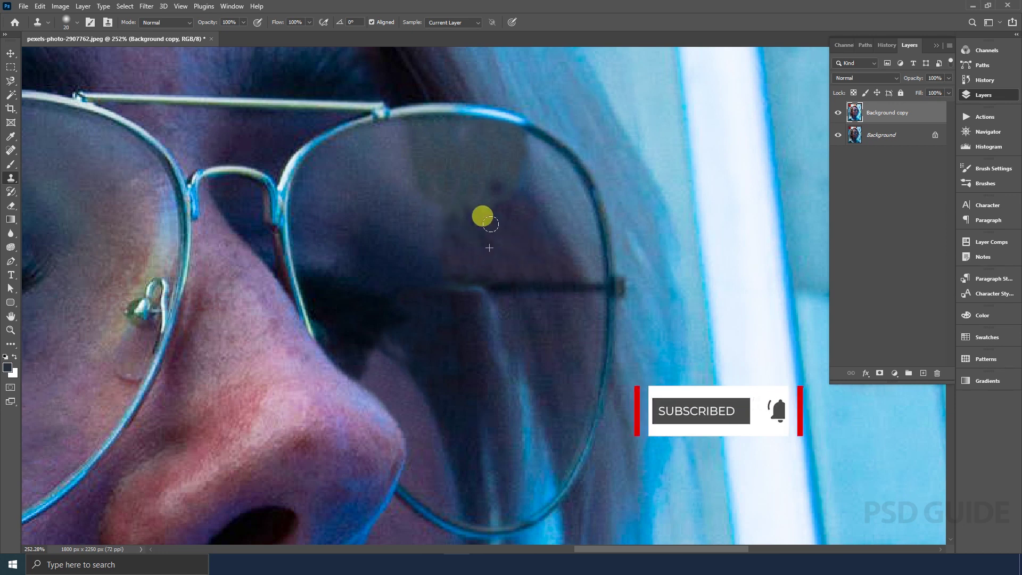
{"action": "key", "text": "z"}
{"action": "left_click_drag", "start_coordinate": [498, 310], "coordinate": [463, 310]}
{"action": "right_click", "coordinate": [468, 337]}
Fit the portrait on screen and set the Spot Healing Brush to about size 30
{"action": "left_click", "coordinate": [487, 345]}
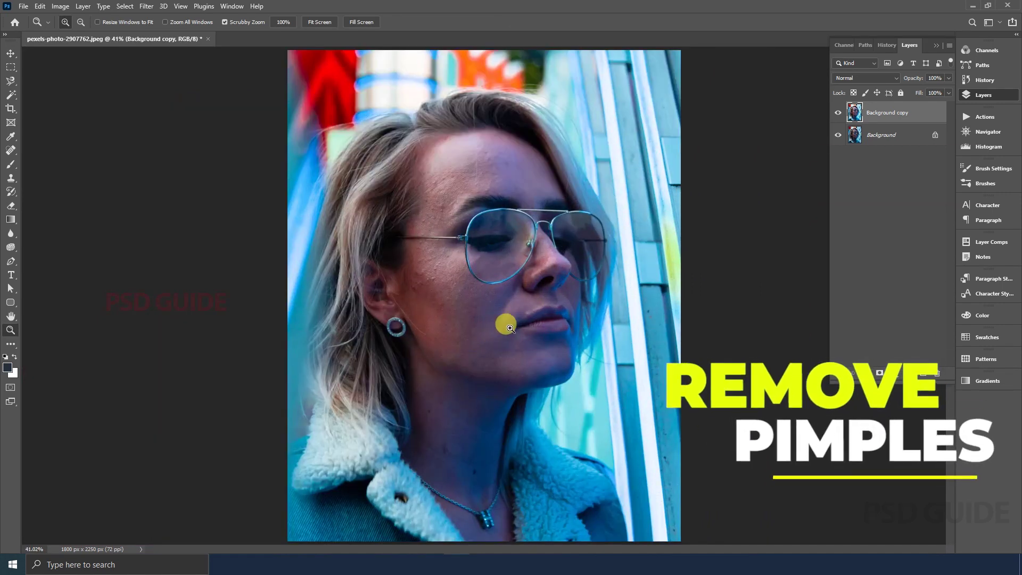
{"action": "left_click_drag", "start_coordinate": [485, 498], "coordinate": [519, 495]}
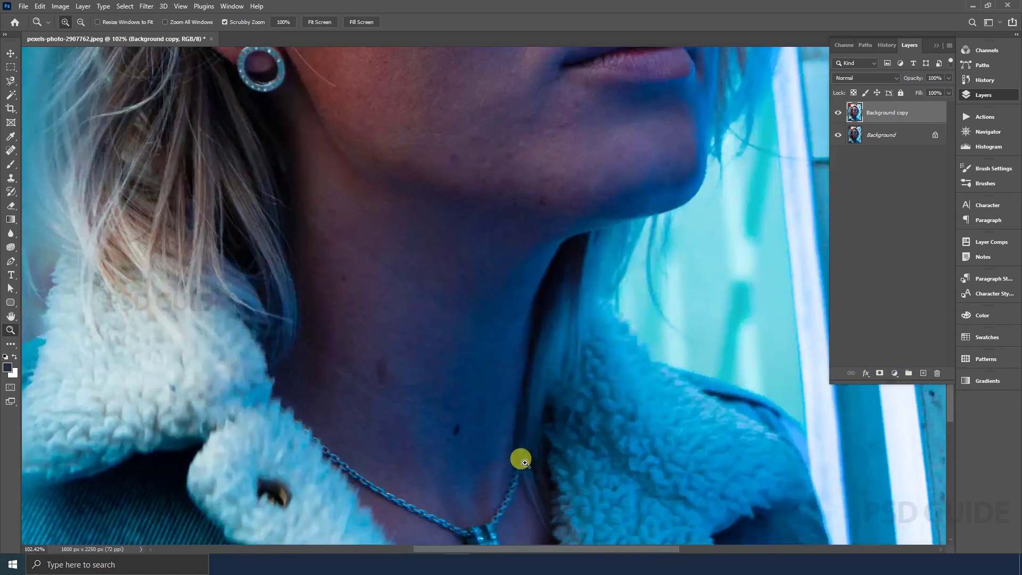
{"action": "key", "text": "j"}
{"action": "key", "text": "bracketright"}
{"action": "key", "text": "bracketright"}
{"action": "key", "text": "bracketright"}
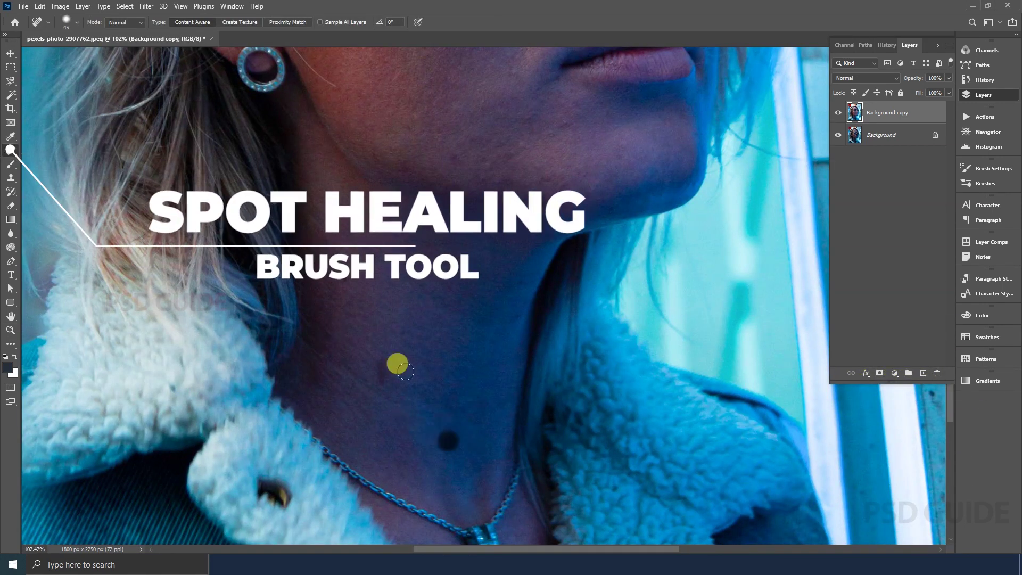
{"action": "key", "text": "bracketleft"}
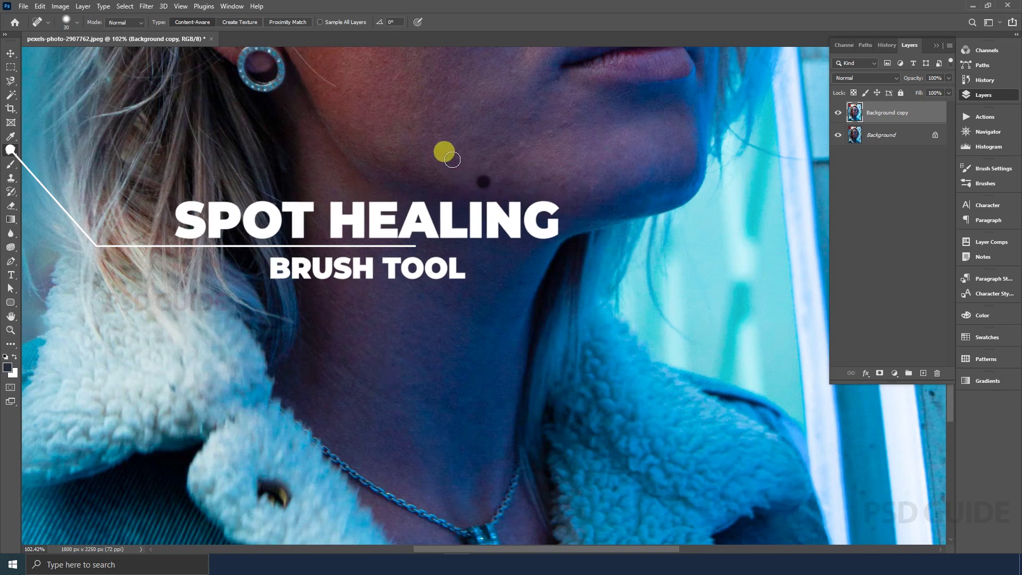
Heal the two dark spots on the cheek and the one on the forehead
{"action": "scroll", "coordinate": [519, 280], "scroll_direction": "up", "scroll_amount": 5}
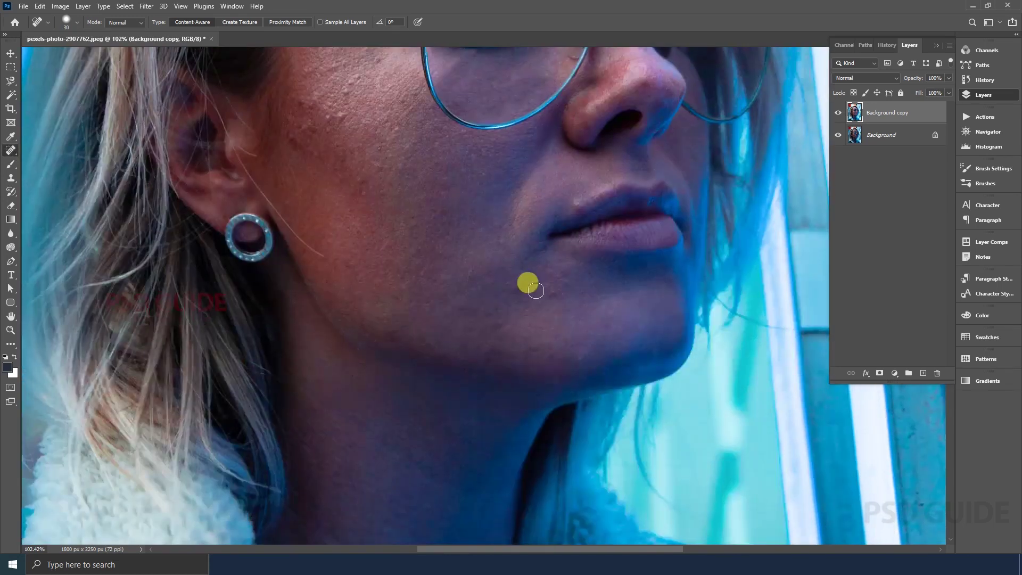
{"action": "scroll", "coordinate": [477, 243], "scroll_direction": "up", "scroll_amount": 3}
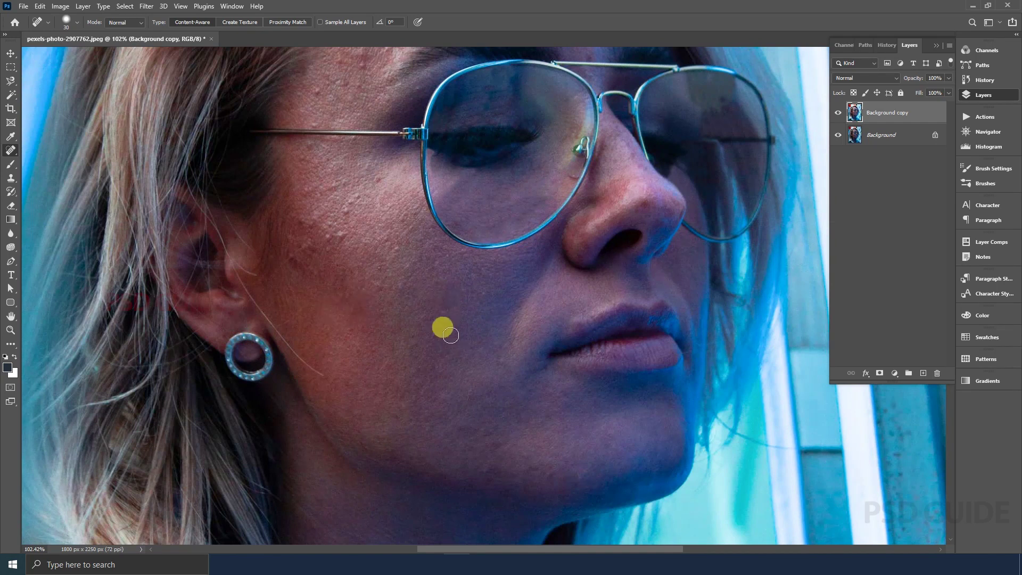
{"action": "scroll", "coordinate": [331, 244], "scroll_direction": "up", "scroll_amount": 3}
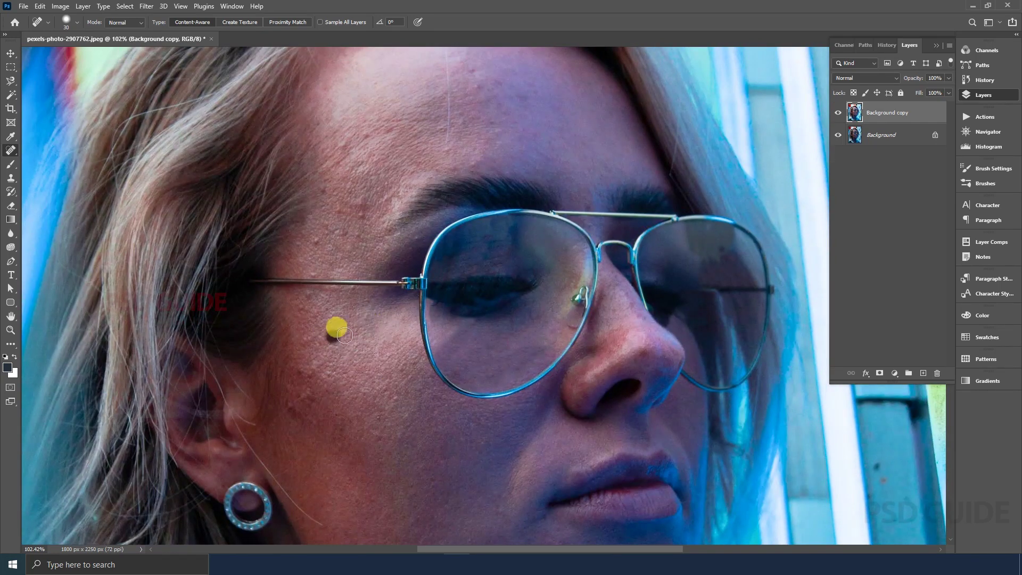
{"action": "left_click", "coordinate": [306, 339]}
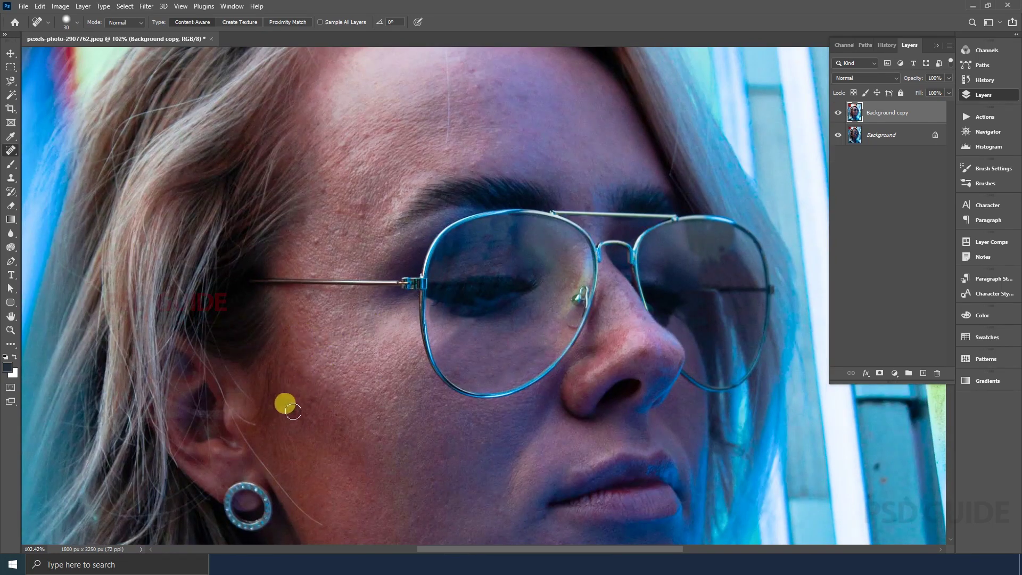
{"action": "left_click", "coordinate": [303, 309]}
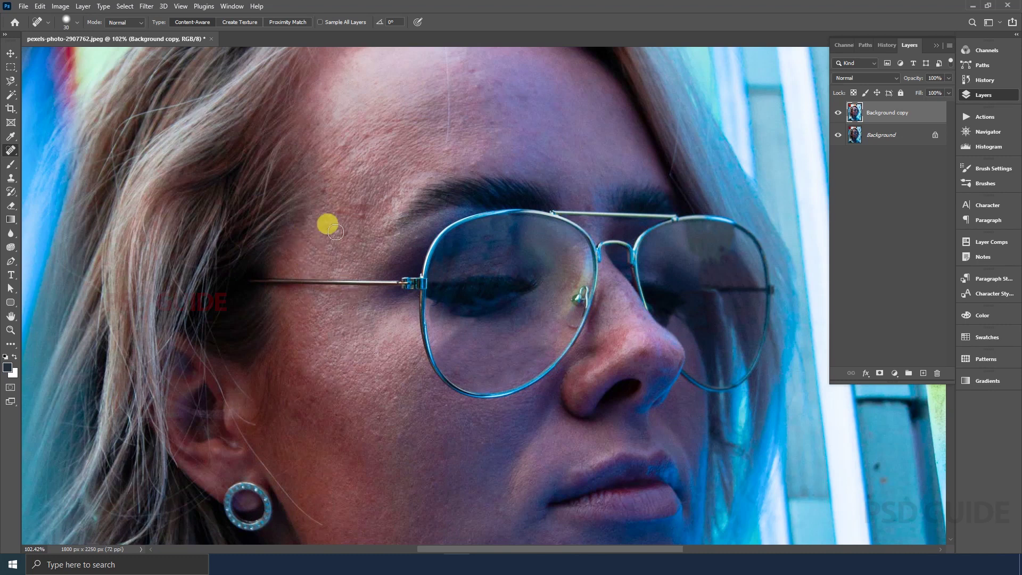
{"action": "scroll", "coordinate": [334, 207], "scroll_direction": "up", "scroll_amount": 3}
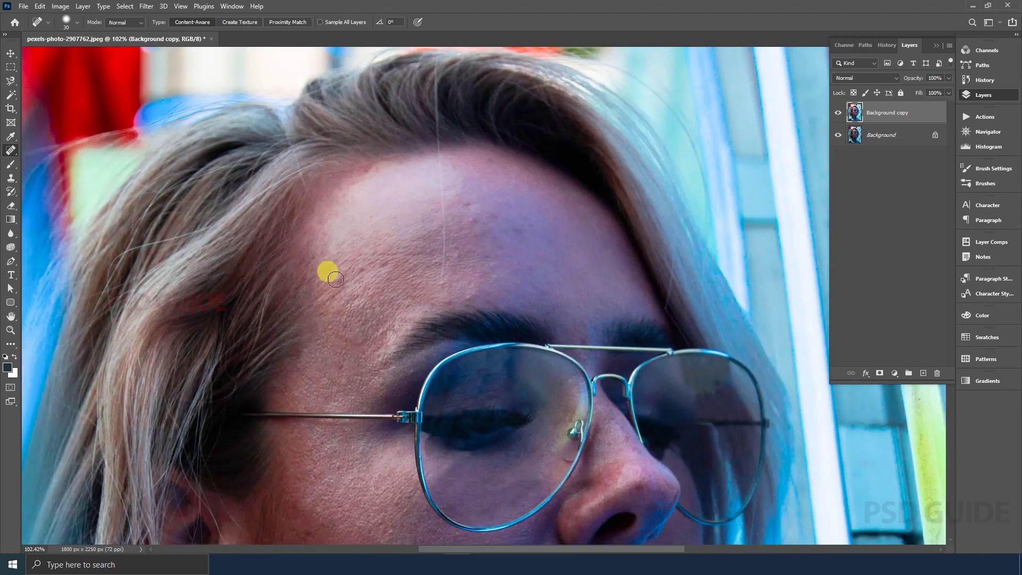
{"action": "left_click", "coordinate": [438, 282]}
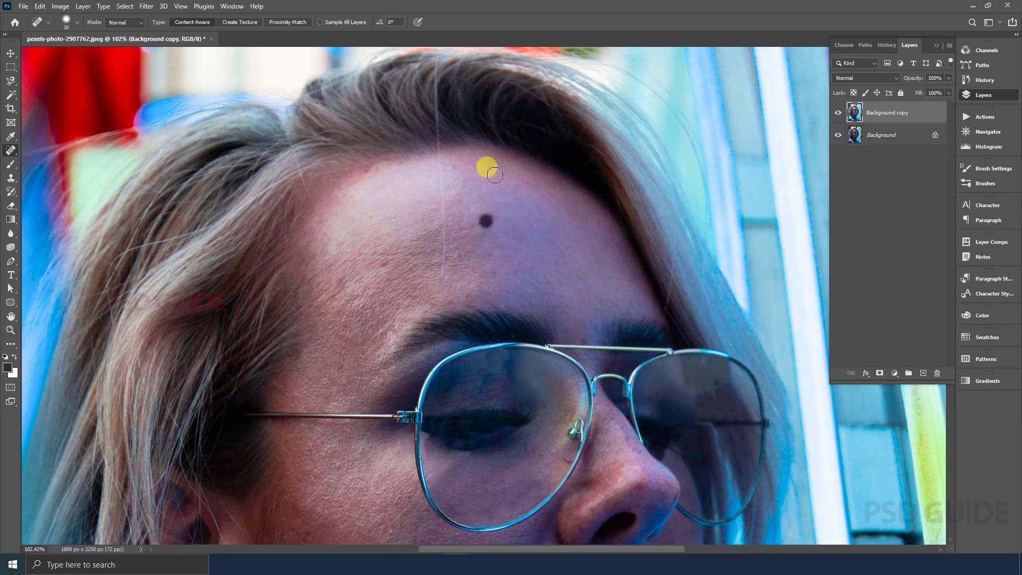
{"action": "left_click_drag", "start_coordinate": [604, 478], "coordinate": [402, 123]}
Fit the photo to the window and toggle the Background copy layer's visibility to compare
{"action": "key", "text": "z"}
{"action": "scroll", "coordinate": [461, 205], "scroll_direction": "down", "scroll_amount": 5}
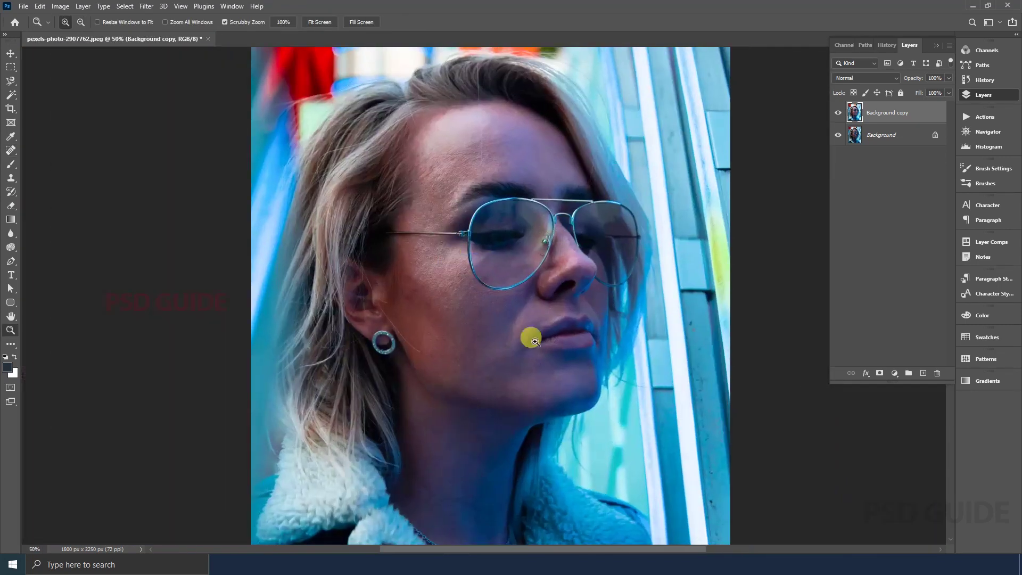
{"action": "key", "text": "ctrl+0"}
{"action": "key", "text": "v"}
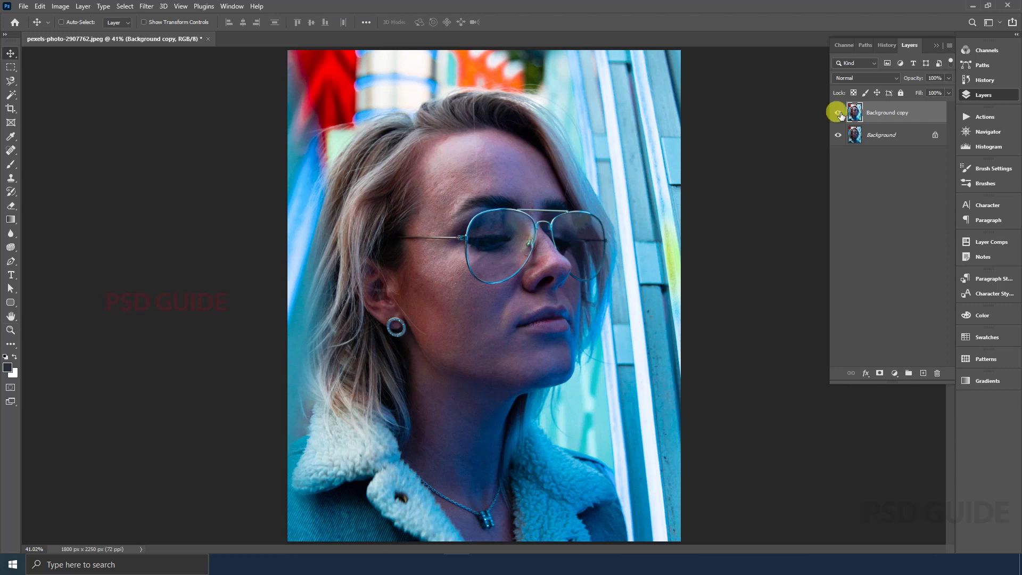
{"action": "left_click", "coordinate": [838, 113]}
Sample dark lens tone with the Clone Stamp and paint it over the right lens reflection
{"action": "key", "text": "z"}
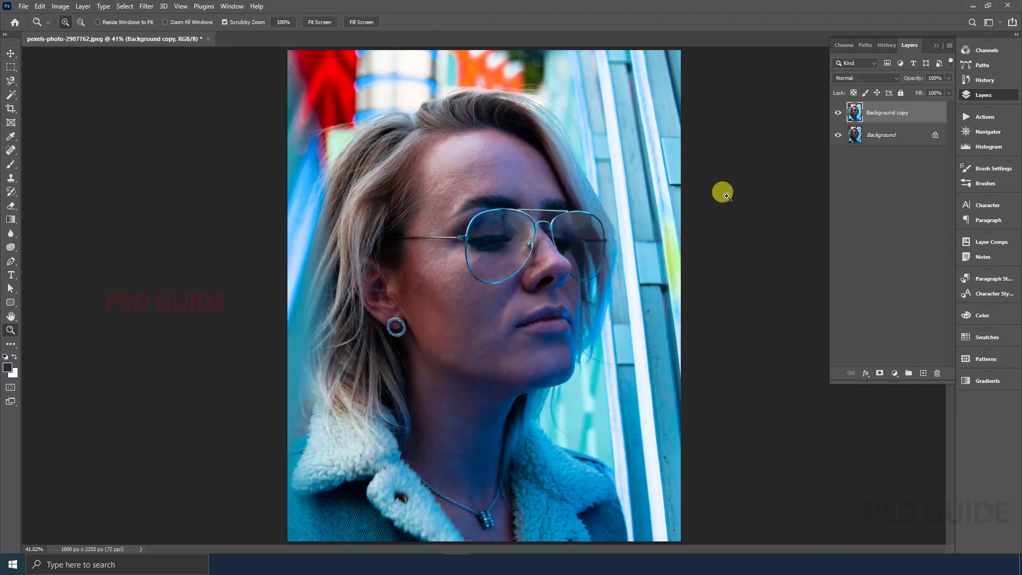
{"action": "scroll", "coordinate": [655, 200], "scroll_direction": "up", "scroll_amount": 2}
{"action": "scroll", "coordinate": [573, 281], "scroll_direction": "up", "scroll_amount": 3}
{"action": "scroll", "coordinate": [244, 296], "scroll_direction": "up", "scroll_amount": 2}
{"action": "key", "text": "s"}
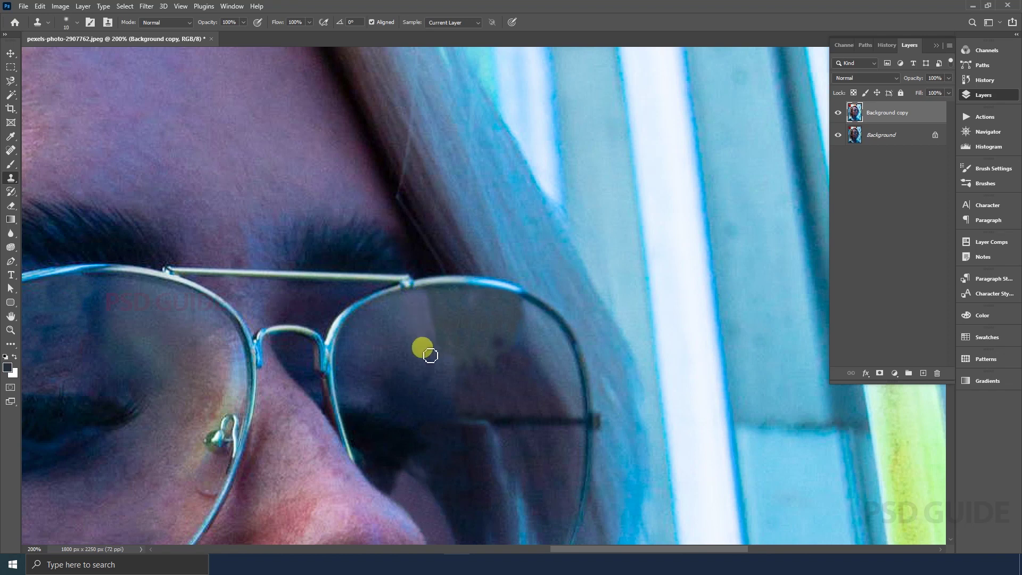
{"action": "left_click", "coordinate": [415, 424], "text": "alt"}
{"action": "left_click_drag", "start_coordinate": [426, 416], "coordinate": [430, 318]}
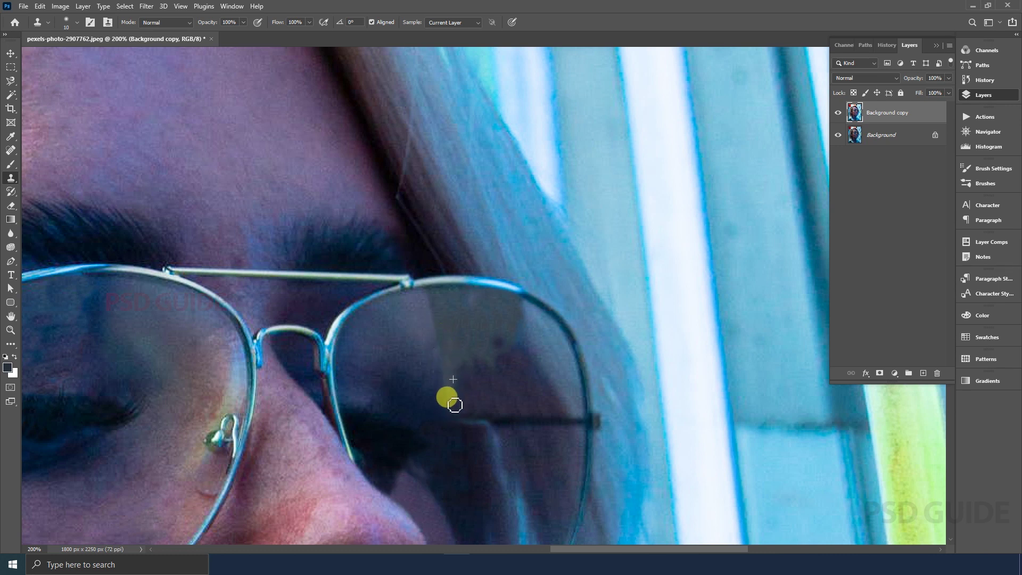
At 143% zoom, clone over the remaining right-lens reflection toward the rim with a 25 px brush
{"action": "key", "text": "z"}
{"action": "left_click_drag", "start_coordinate": [410, 388], "coordinate": [657, 218]}
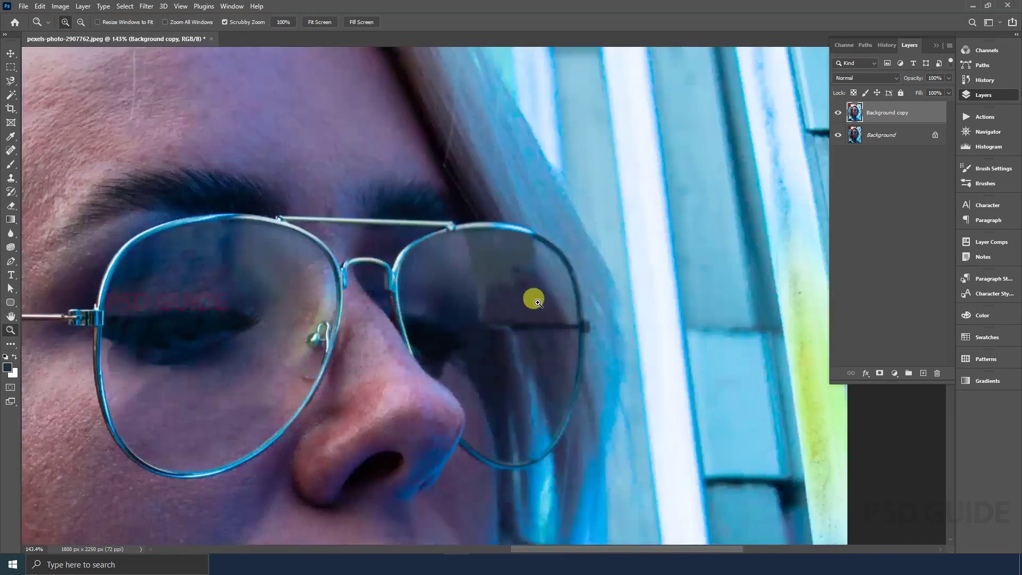
{"action": "key", "text": "j"}
{"action": "left_click", "coordinate": [11, 178]}
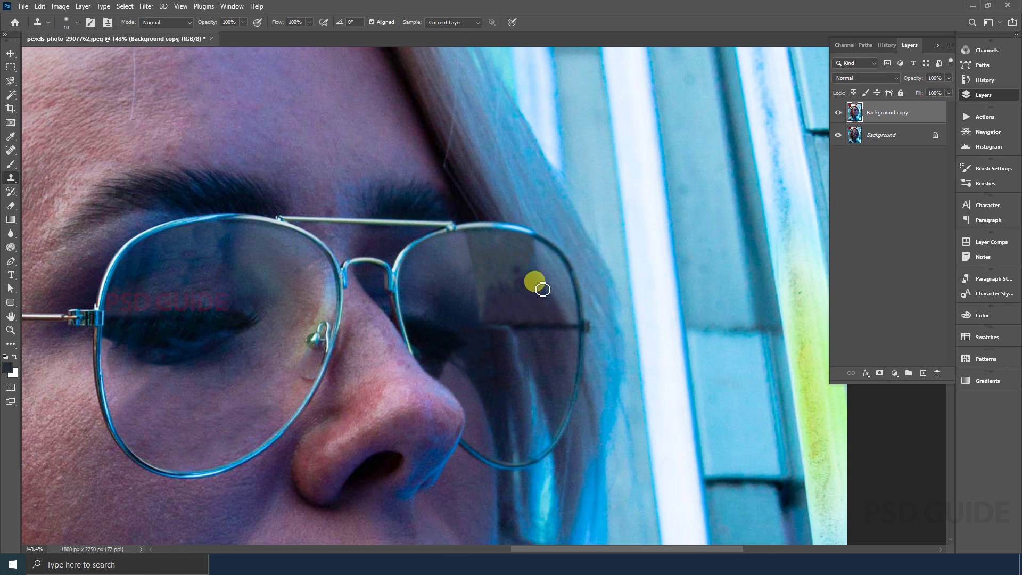
{"action": "mouse_move", "coordinate": [542, 290]}
{"action": "left_mouse_down"}
{"action": "mouse_move", "coordinate": [486, 315]}
{"action": "mouse_move", "coordinate": [475, 268]}
{"action": "mouse_move", "coordinate": [499, 306]}
{"action": "mouse_move", "coordinate": [489, 279]}
{"action": "left_mouse_up"}
{"action": "key", "text": "bracketright"}
{"action": "key", "text": "bracketright"}
{"action": "key", "text": "bracketright"}
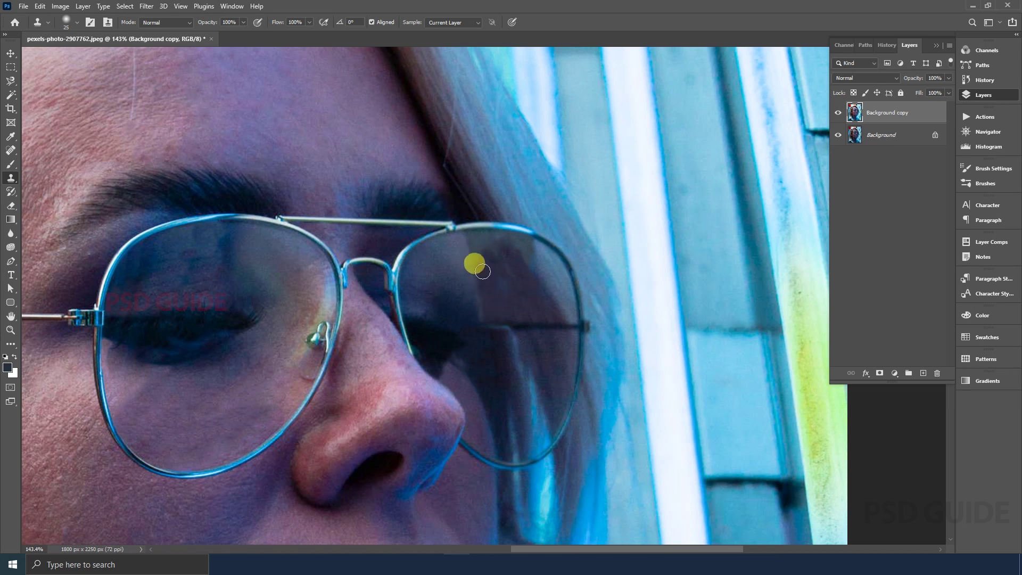
{"action": "left_click_drag", "start_coordinate": [523, 270], "coordinate": [506, 239]}
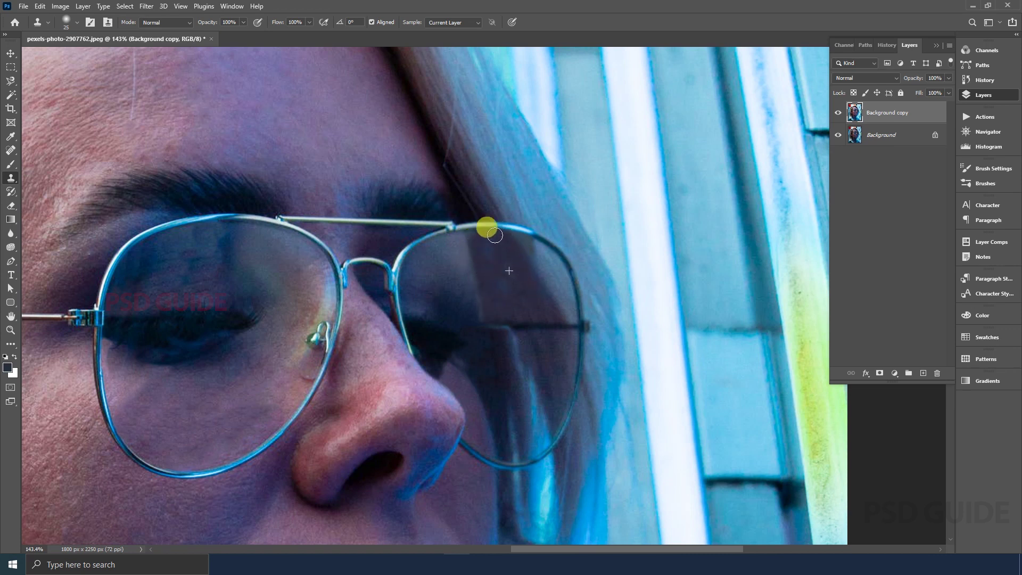
{"action": "key", "text": "z"}
{"action": "left_click", "coordinate": [520, 297]}
Zoom the photo to fit and clone over the reflection at the top of the left lens
{"action": "right_click", "coordinate": [612, 230]}
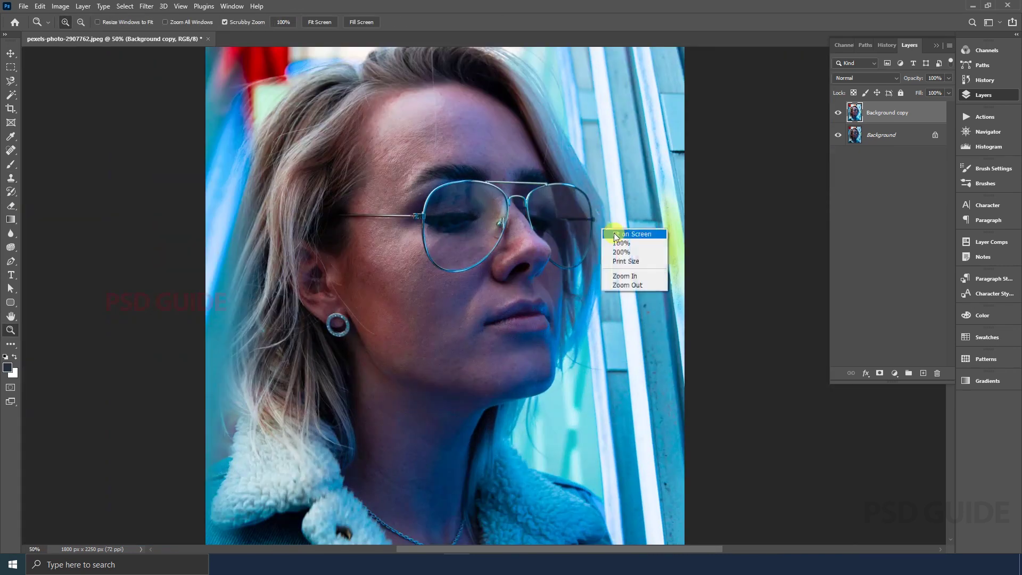
{"action": "key", "text": "Escape"}
{"action": "mouse_move", "coordinate": [614, 233]}
{"action": "left_mouse_down"}
{"action": "mouse_move", "coordinate": [637, 235]}
{"action": "mouse_move", "coordinate": [542, 204]}
{"action": "mouse_move", "coordinate": [577, 175]}
{"action": "left_mouse_up"}
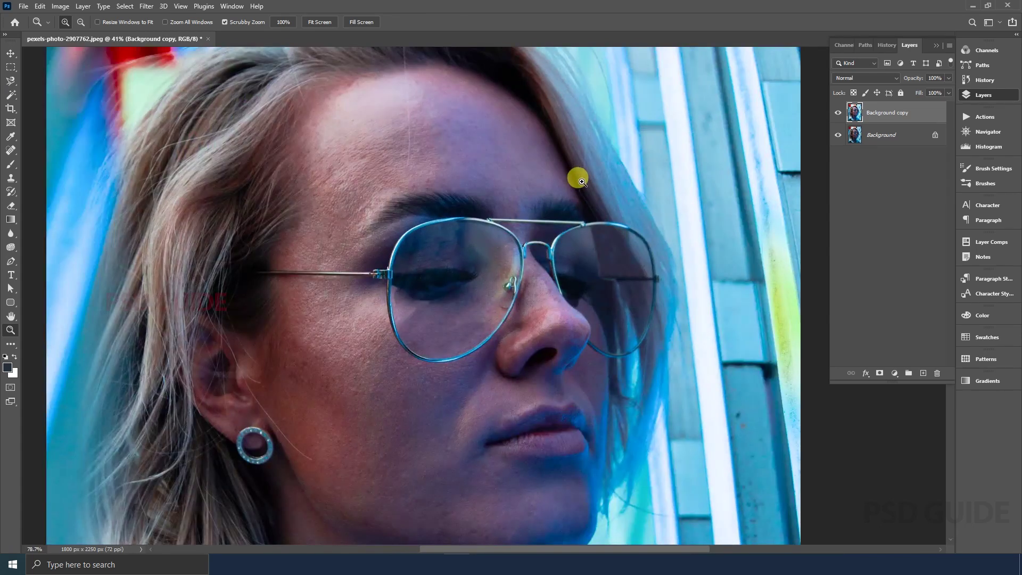
{"action": "left_click", "coordinate": [12, 178]}
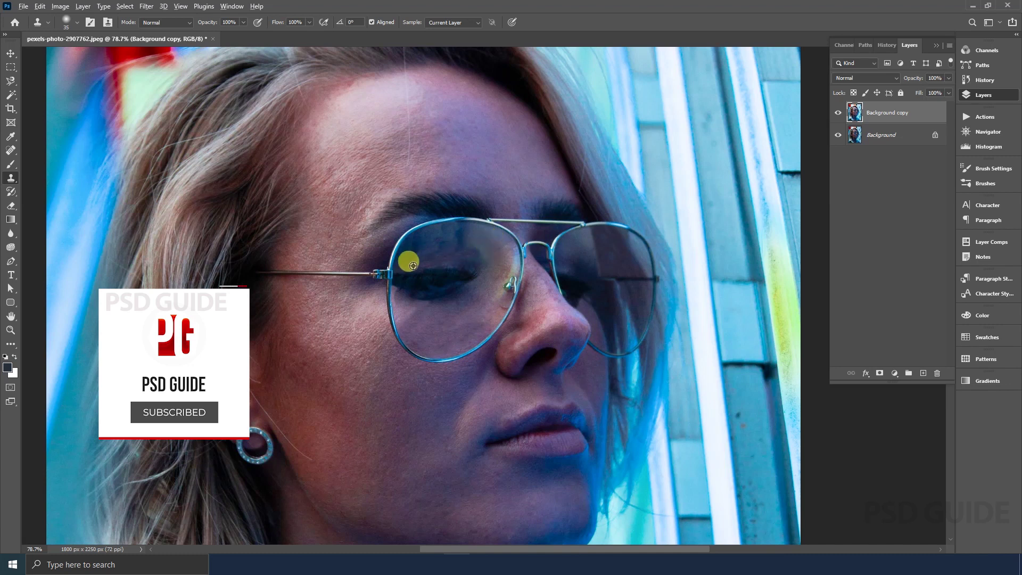
{"action": "left_click_drag", "start_coordinate": [435, 243], "coordinate": [436, 240]}
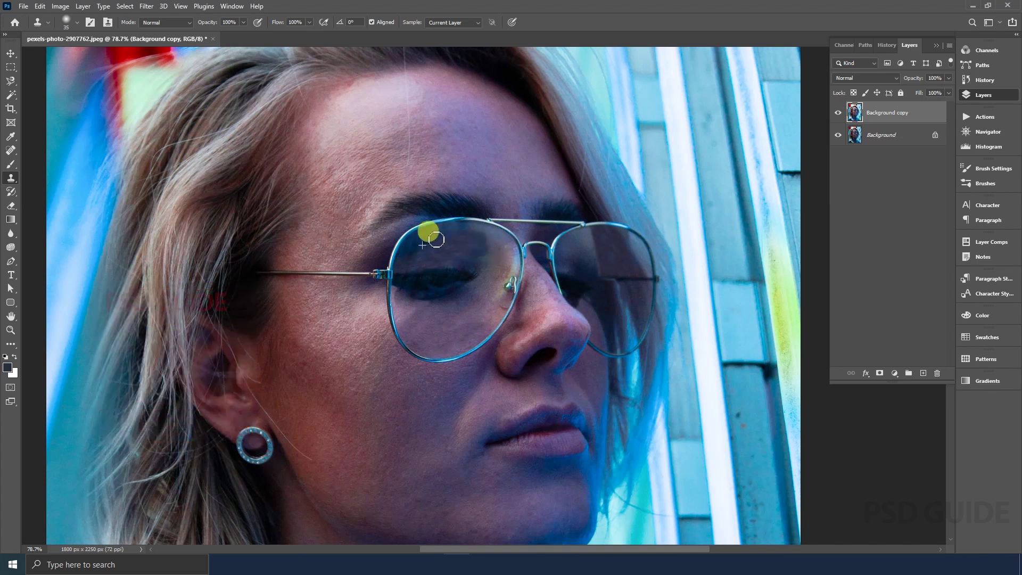
Zoom in and out to inspect the retouched lens, switching between Move and Clone Stamp tools
{"action": "key", "text": "z"}
{"action": "scroll", "coordinate": [521, 275], "scroll_direction": "down", "scroll_amount": 5}
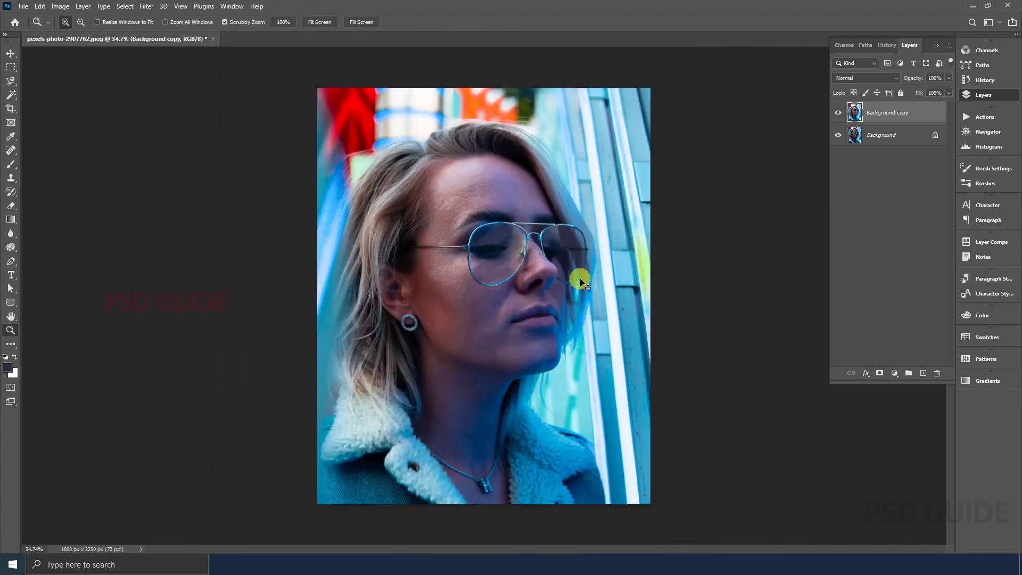
{"action": "scroll", "coordinate": [580, 276], "scroll_direction": "up", "scroll_amount": 3}
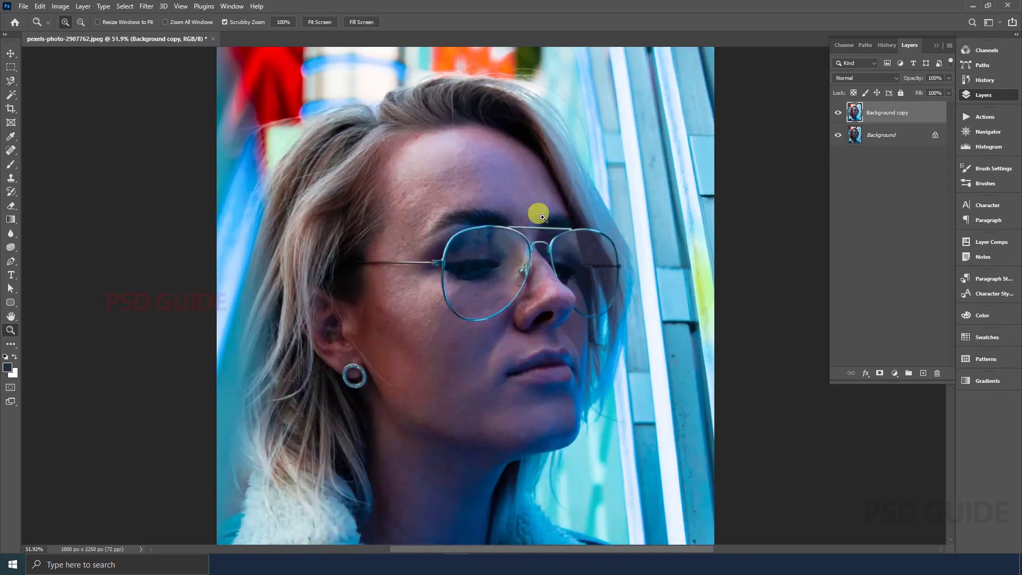
{"action": "key", "text": "v"}
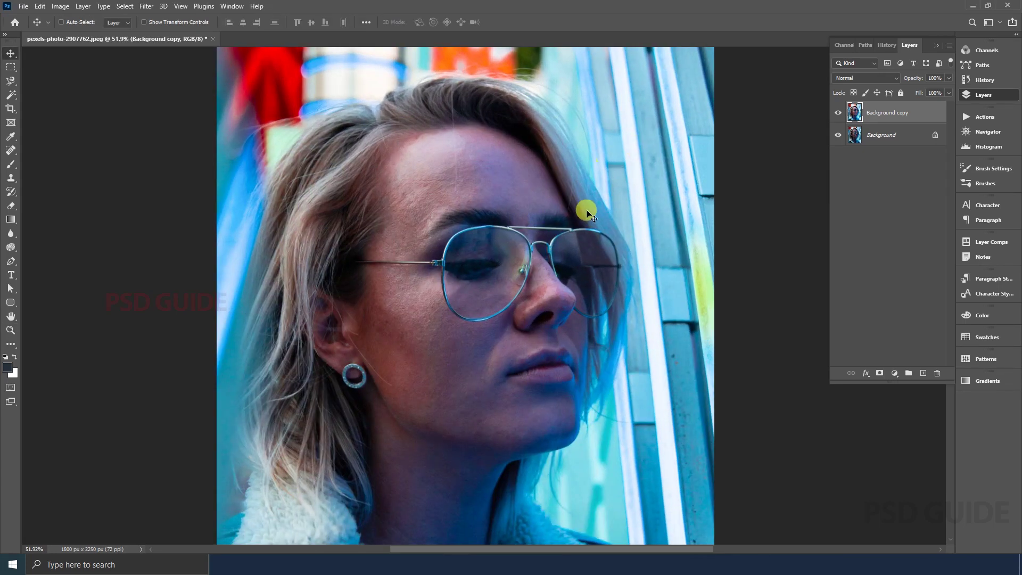
{"action": "scroll", "coordinate": [538, 224], "scroll_direction": "down", "scroll_amount": 3}
{"action": "scroll", "coordinate": [536, 210], "scroll_direction": "up", "scroll_amount": 5}
{"action": "left_click", "coordinate": [11, 177]}
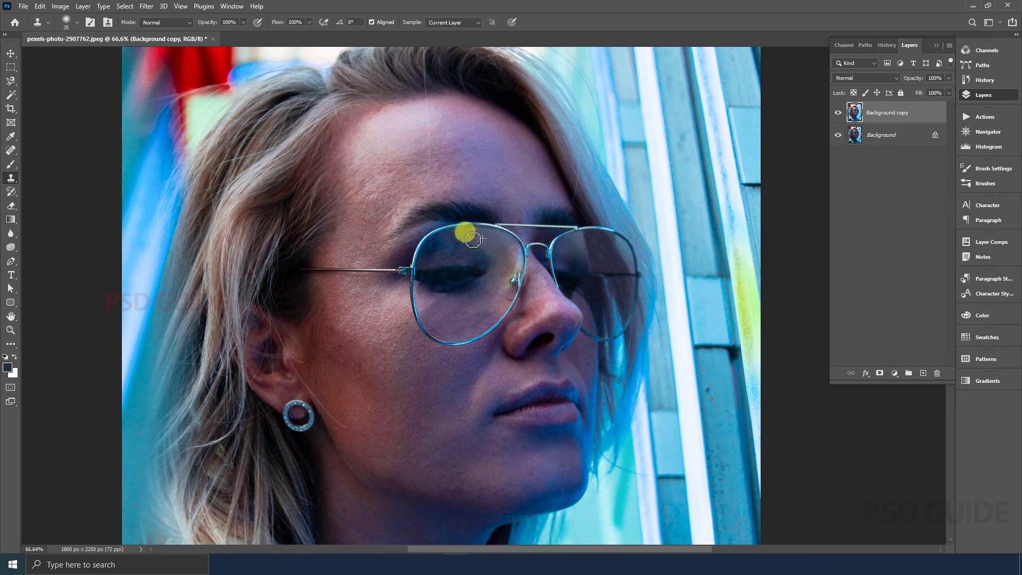
{"action": "scroll", "coordinate": [473, 239], "scroll_direction": "down", "scroll_amount": 5}
{"action": "key", "text": "v"}
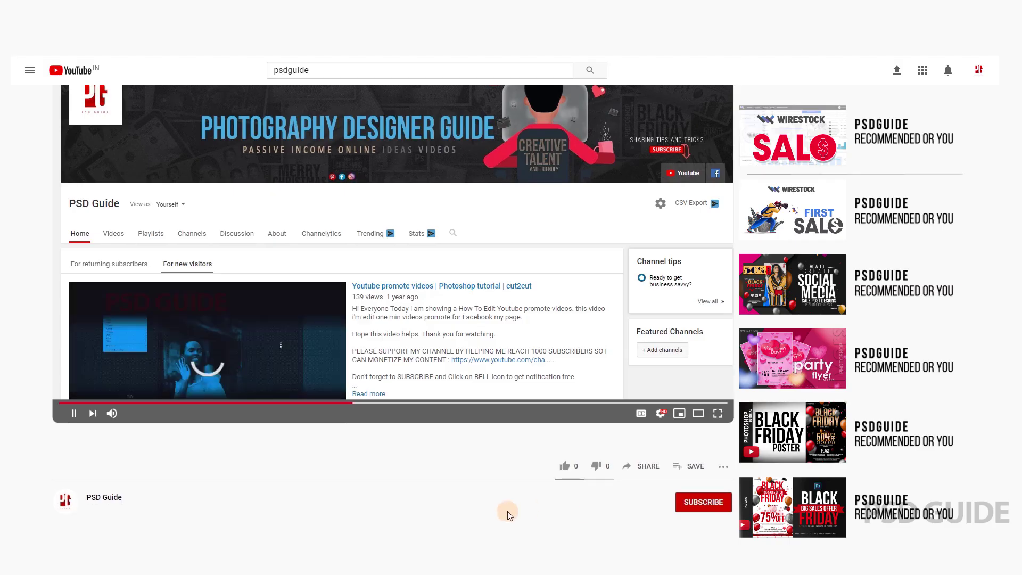
Like the video, subscribe to PSD Guide, and open the bell's notification options
{"action": "left_click", "coordinate": [560, 468]}
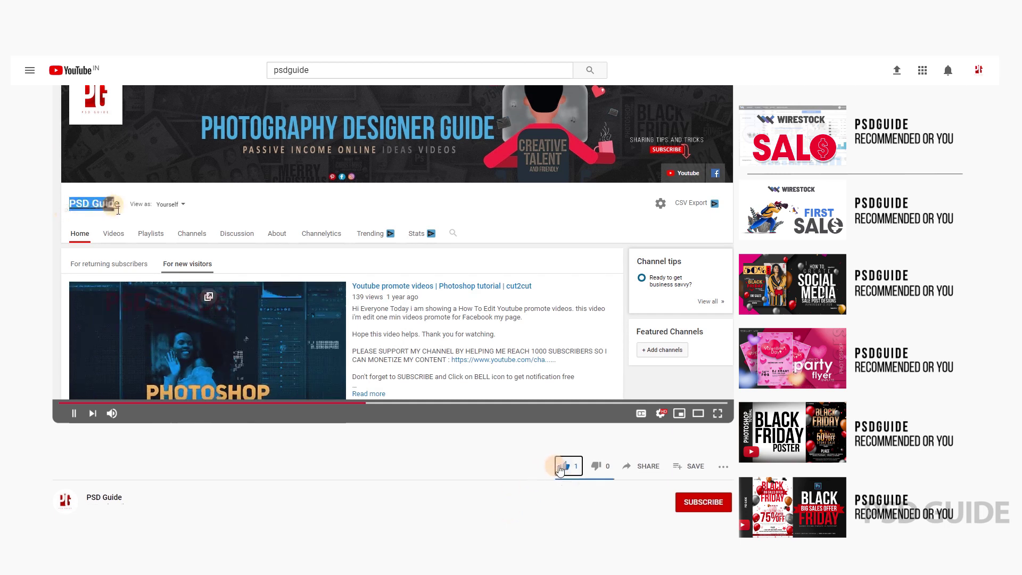
{"action": "left_click", "coordinate": [683, 511]}
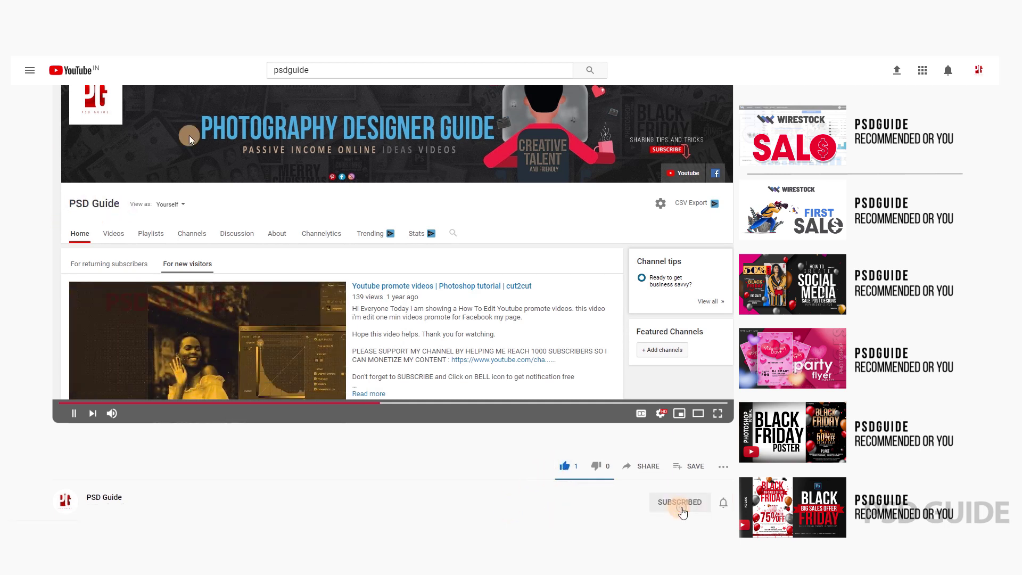
{"action": "left_click", "coordinate": [724, 504]}
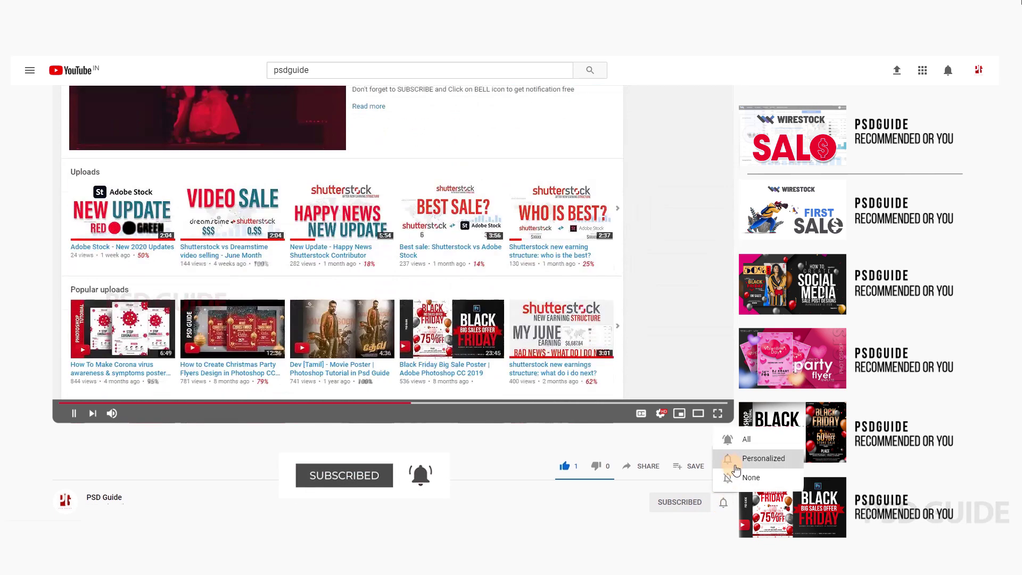